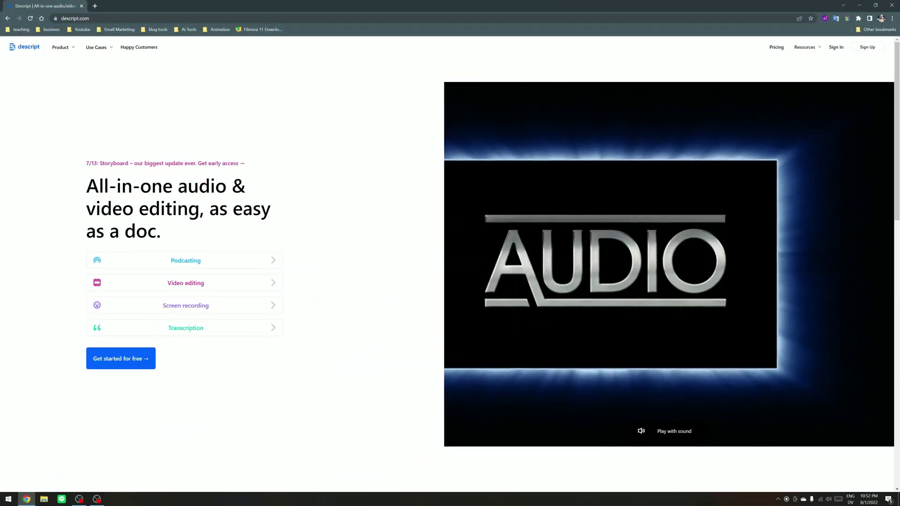
drag(98, 186, 207, 209)
click(287, 233)
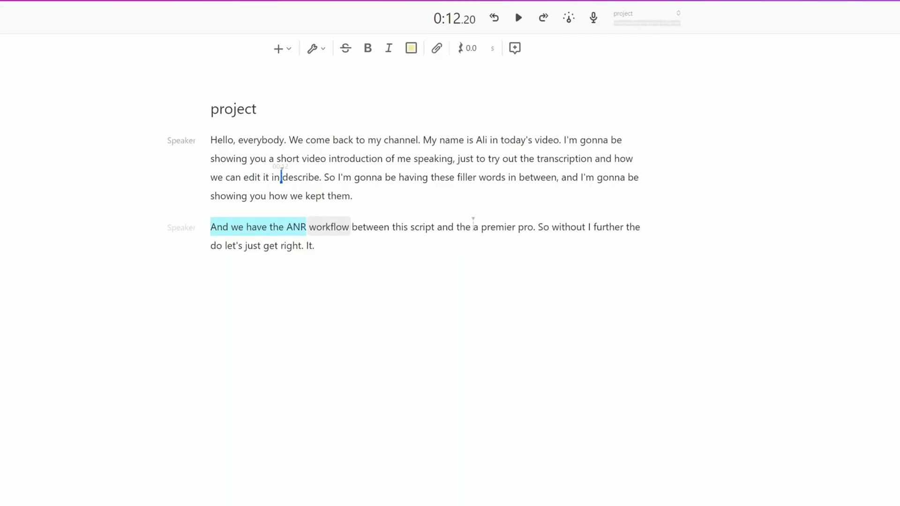
- Delete the words "And we have the ANR" from the start of the transcript's second paragraph
click(210, 227)
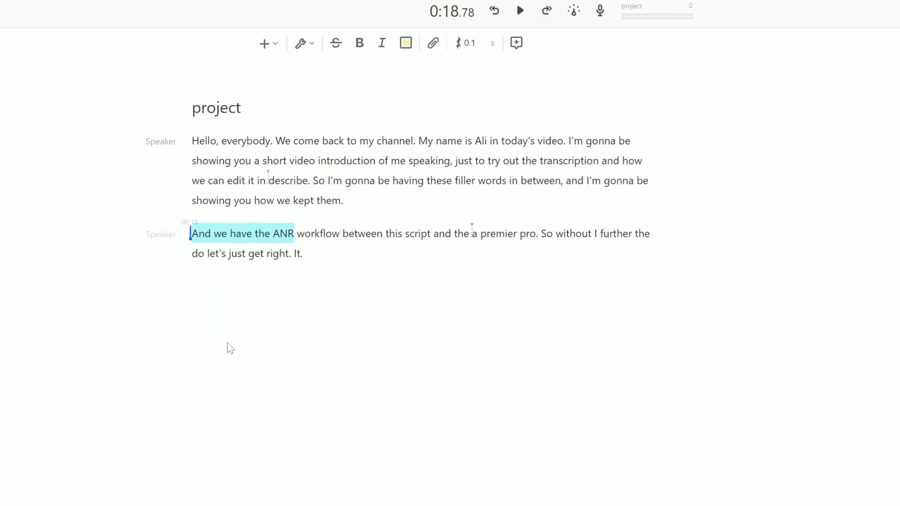
key(BackSpace)
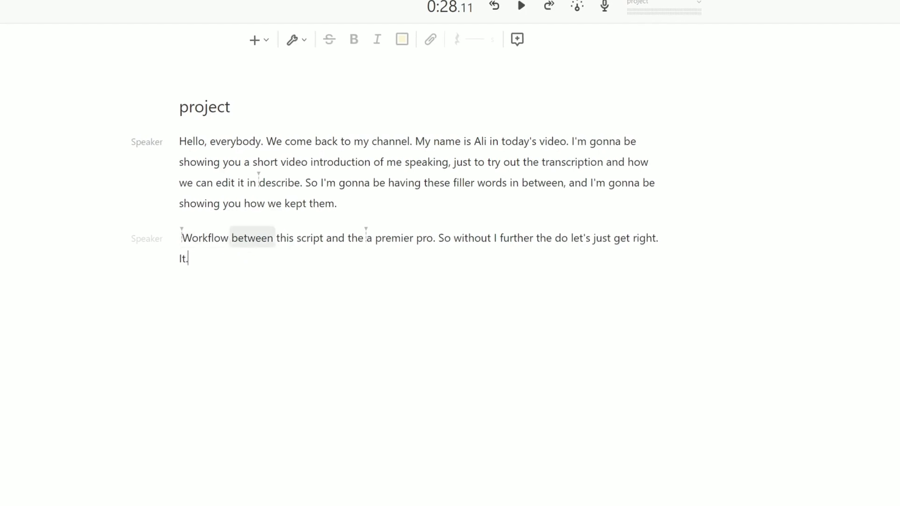
click(154, 326)
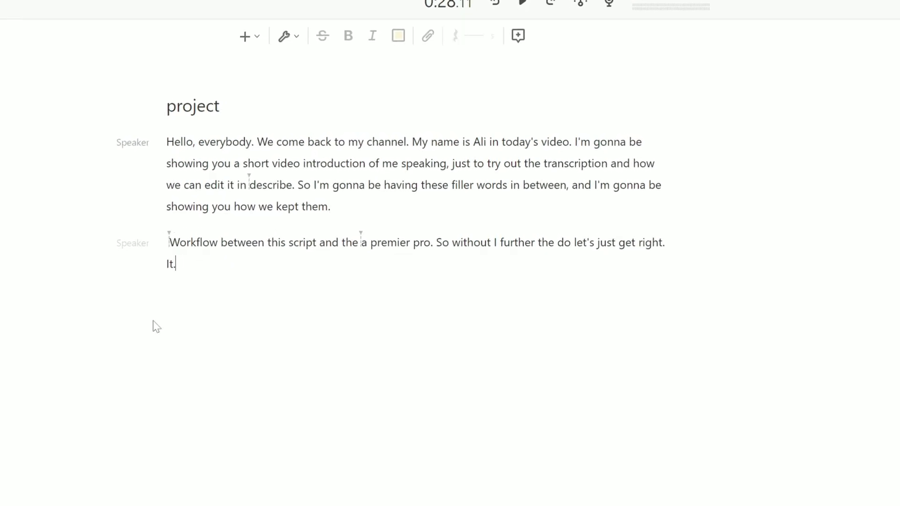
drag(155, 325, 173, 184)
click(519, 352)
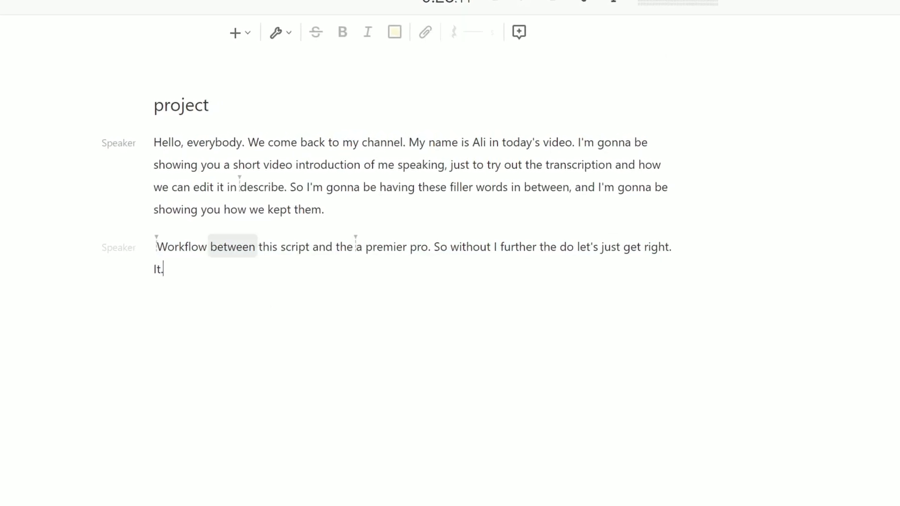
key(space)
key(space)
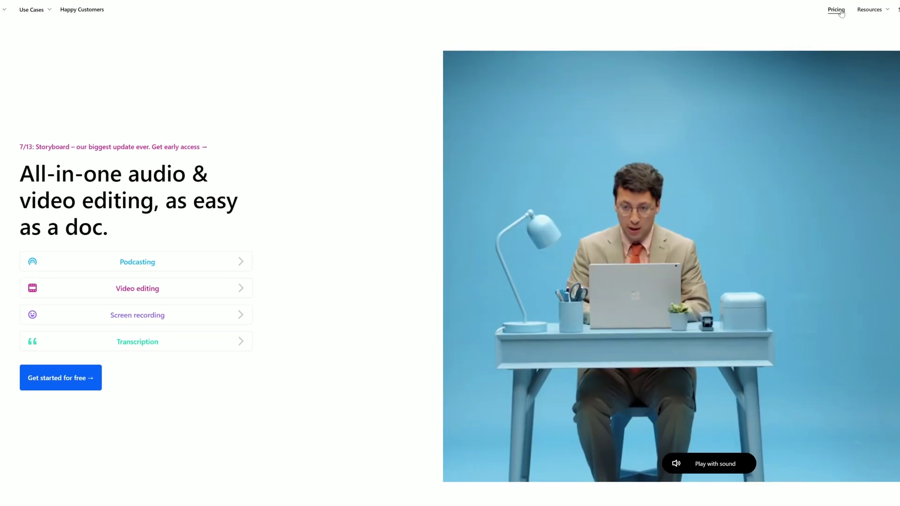
- Open Descript's pricing page and compare the prices and transcription hours of the Creator and Pro plans
click(841, 12)
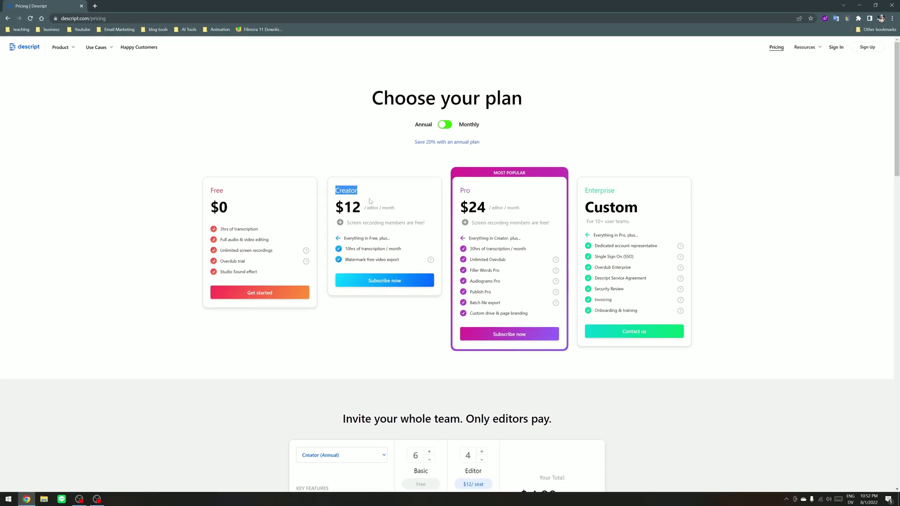
drag(352, 206, 335, 206)
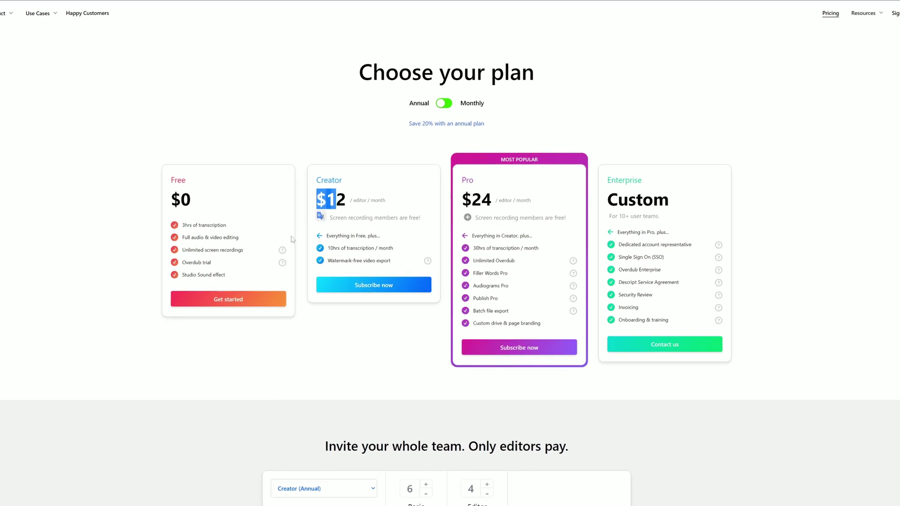
click(292, 239)
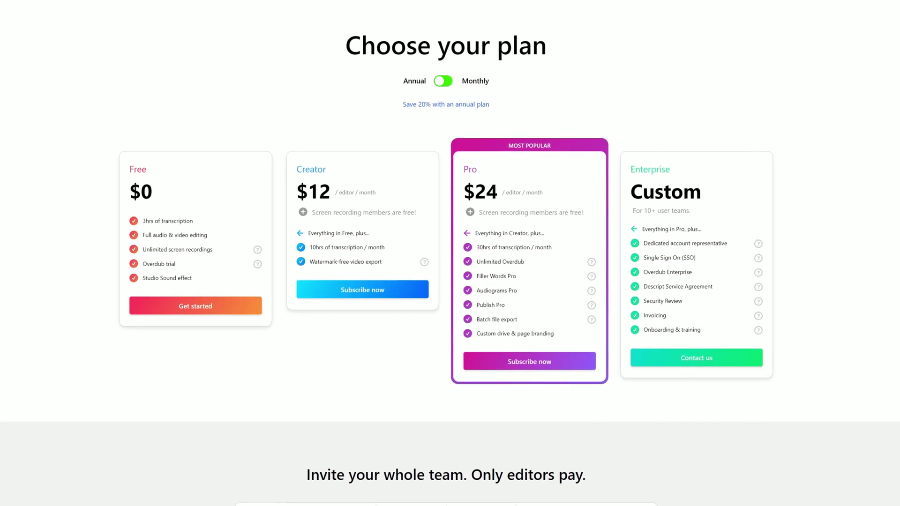
drag(298, 212, 465, 158)
click(496, 180)
click(488, 220)
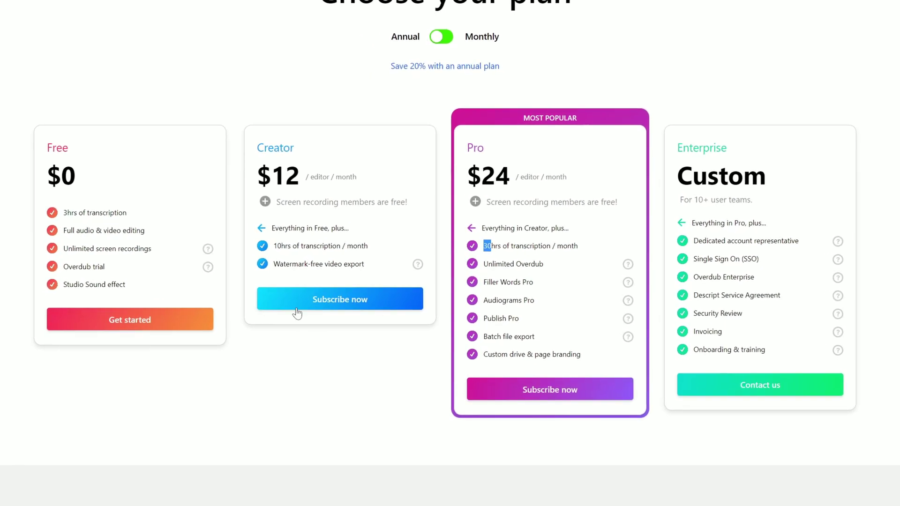
click(226, 441)
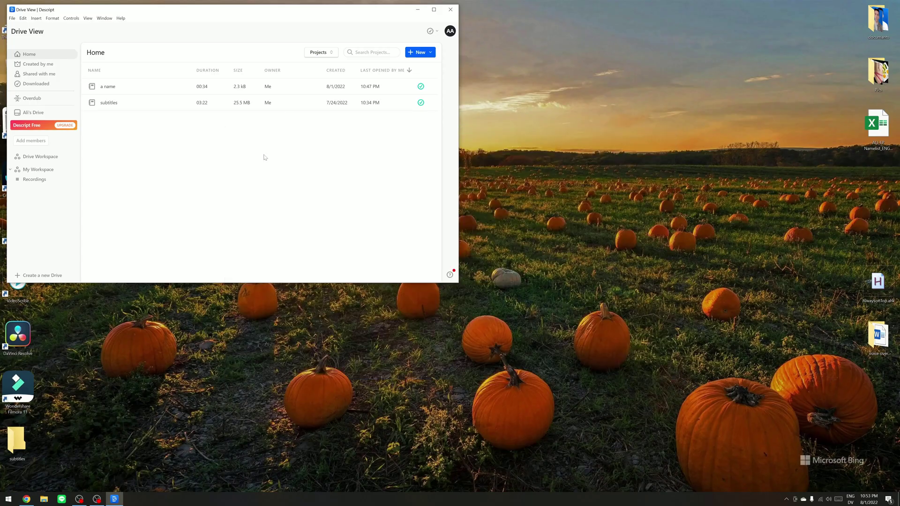
- Switch to the Descript desktop app and create a new project named "project" in My Workspace
drag(336, 19, 468, 151)
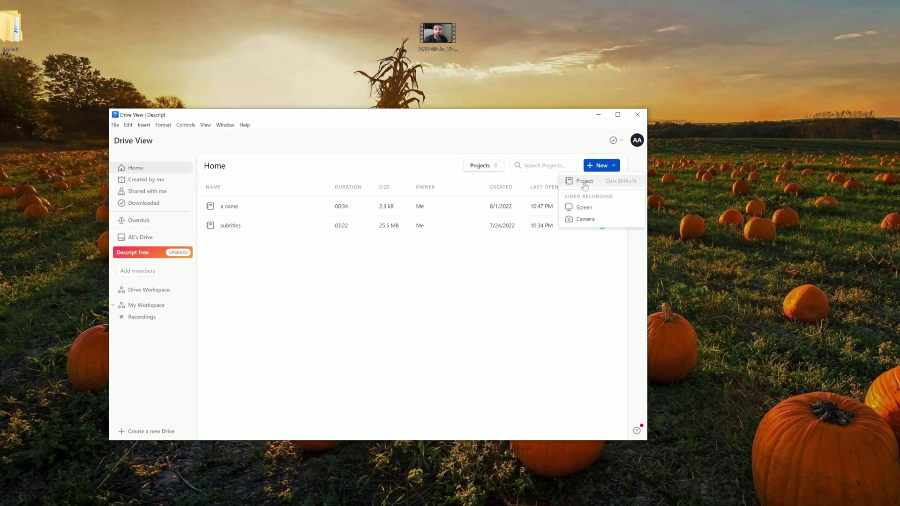
click(536, 202)
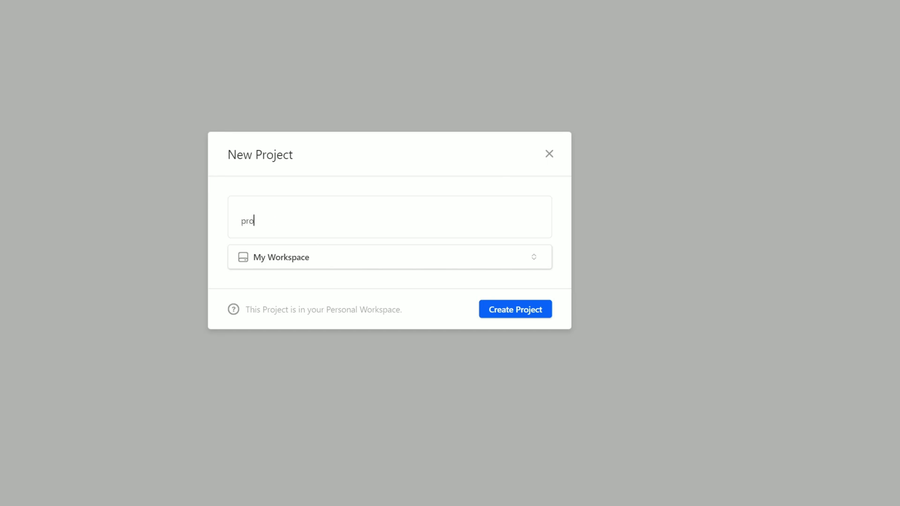
key(Return)
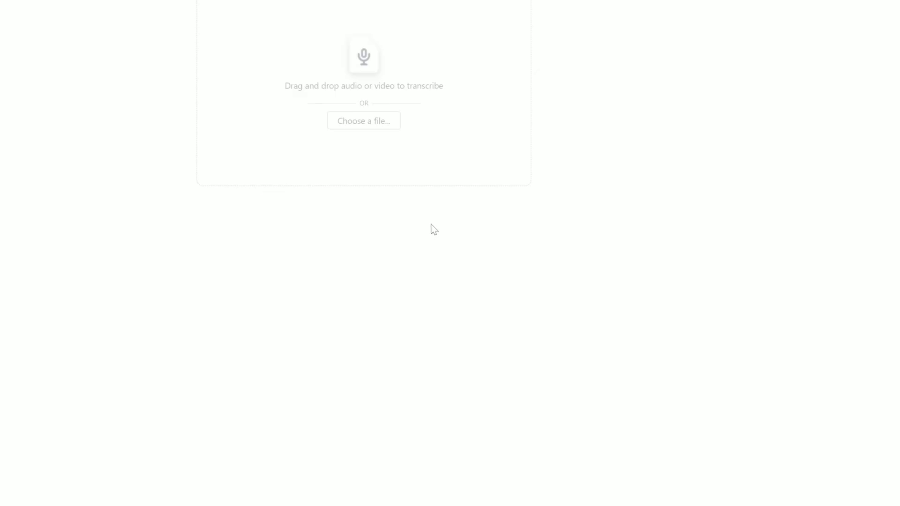
- Import the desktop video 2022-08-01_22-34-32.mp4 into the project, accept the English transcription, and maximize the project window
click(878, 6)
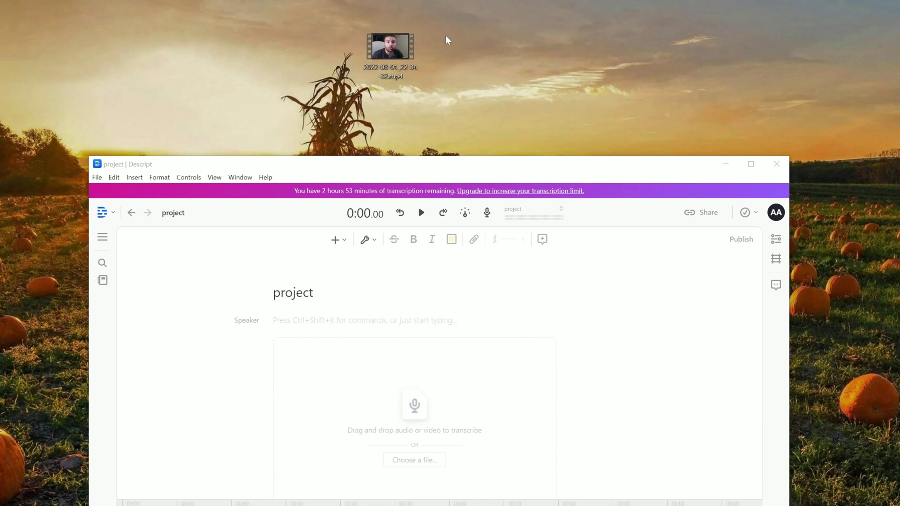
drag(383, 51, 352, 366)
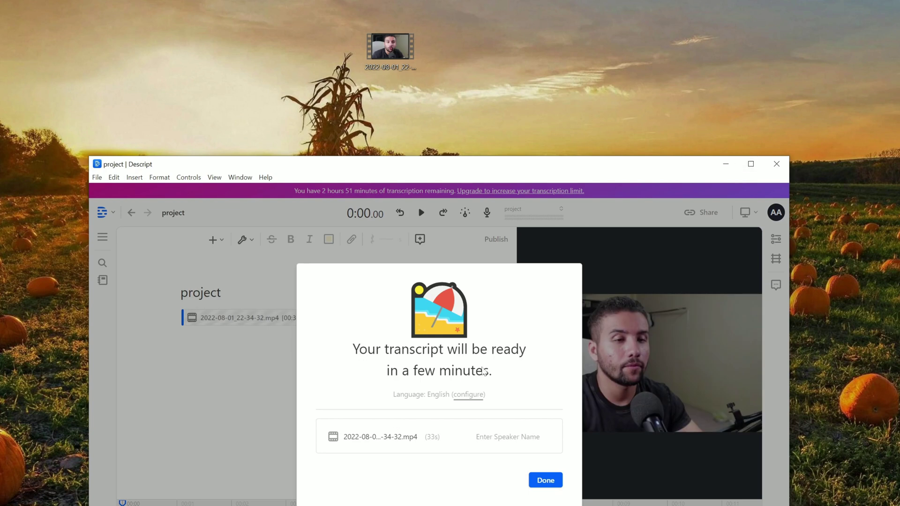
click(530, 483)
click(750, 164)
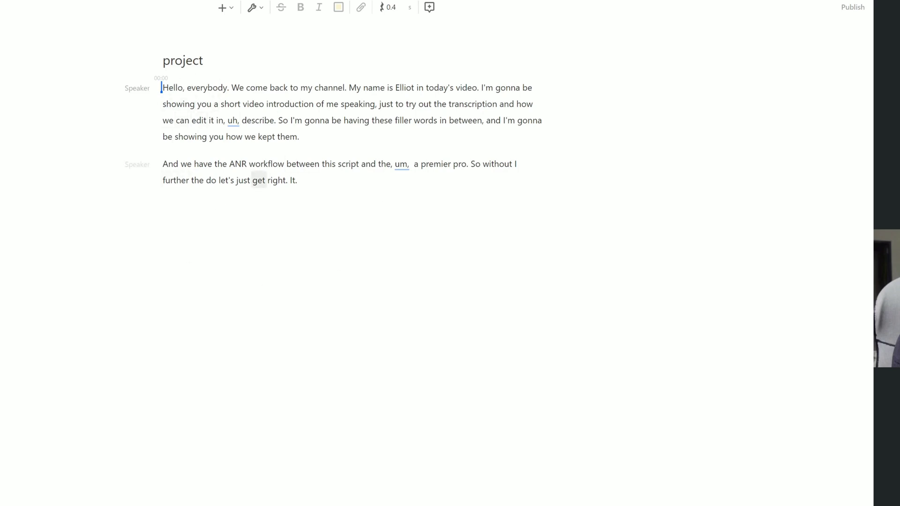
- Play the video from the start and correct the speaker's misheard first name in the opening paragraph of the transcript
key(ctrl+a)
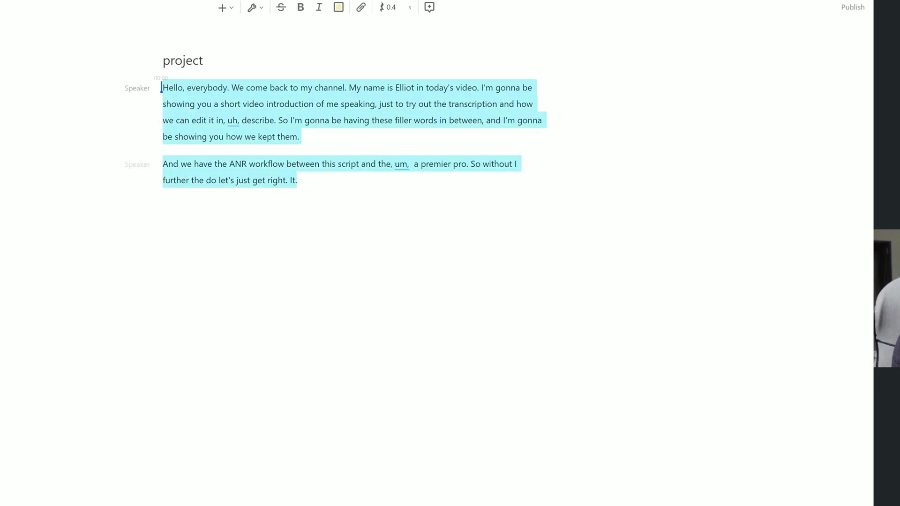
key(Left)
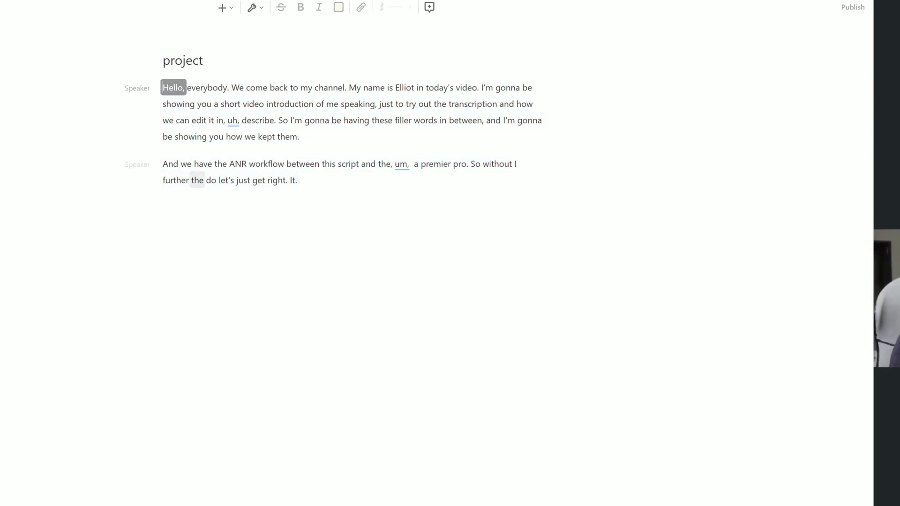
key(space)
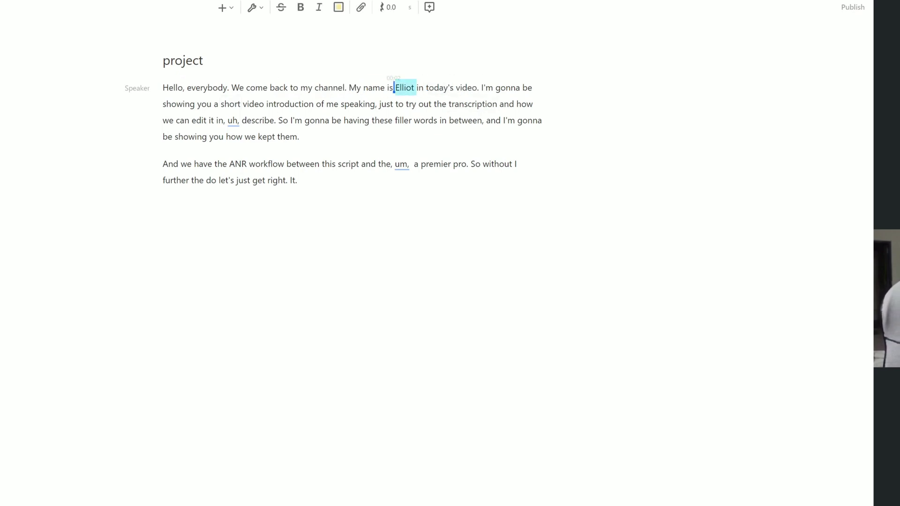
key(e)
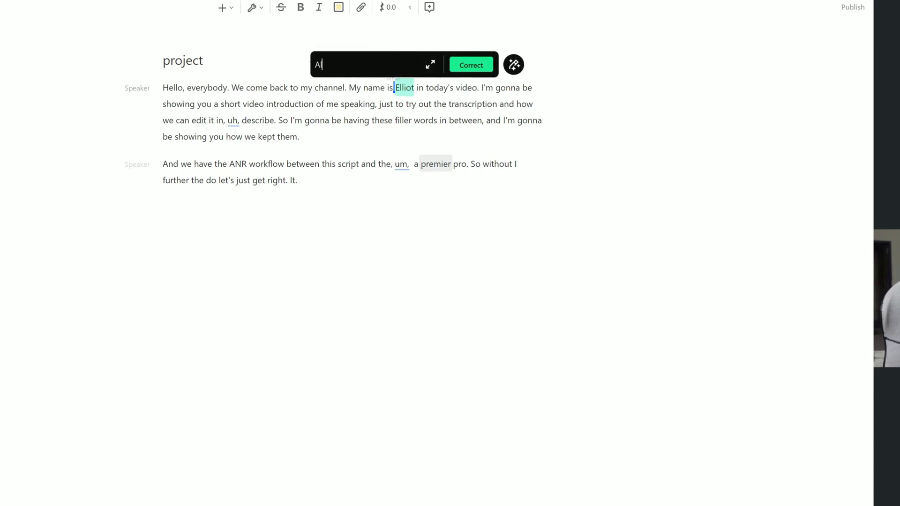
key(Return)
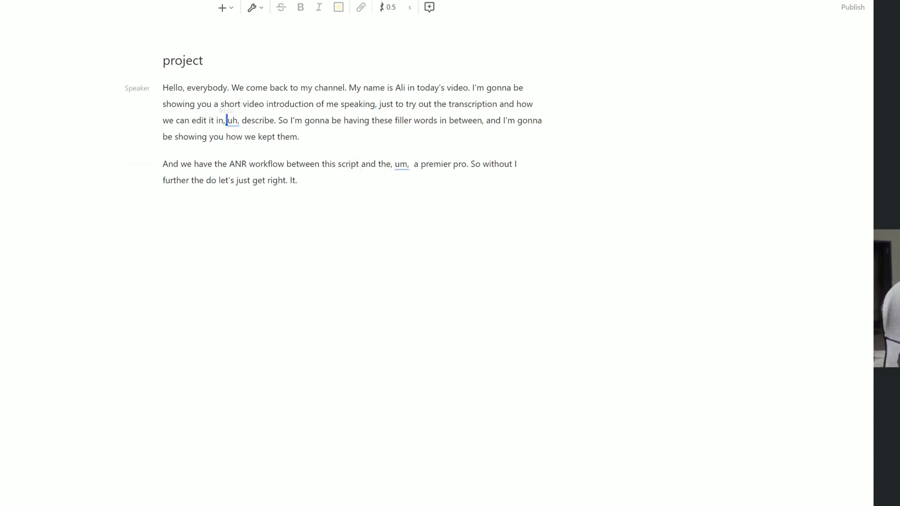
- Remove all filler words ("uh" and "um") from the composition by deleting their media
right_click(232, 125)
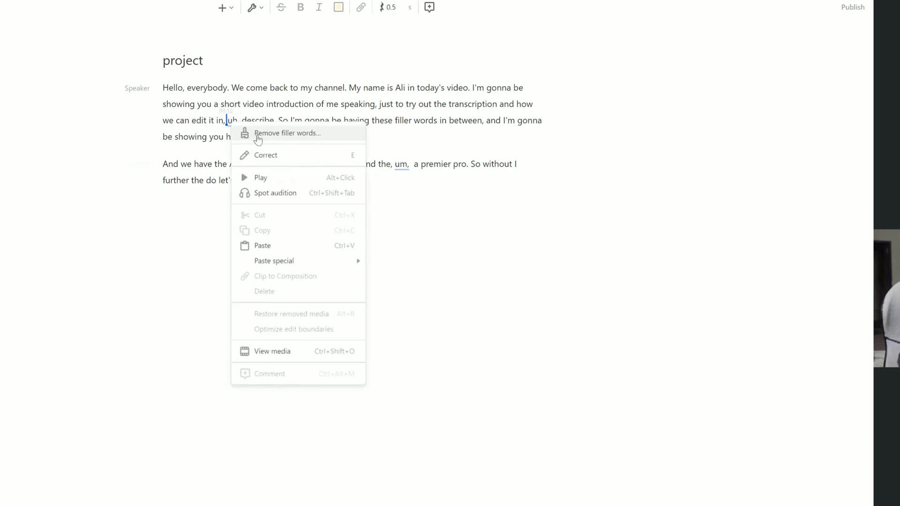
click(257, 136)
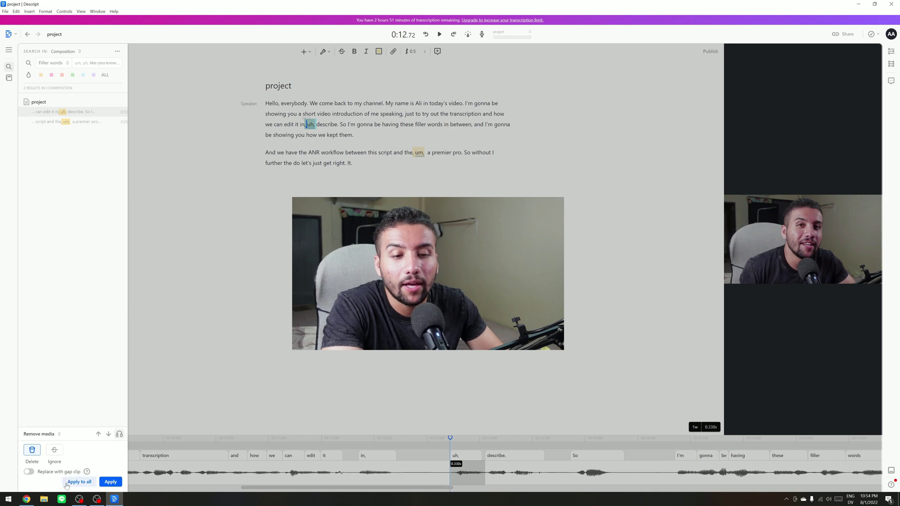
click(71, 483)
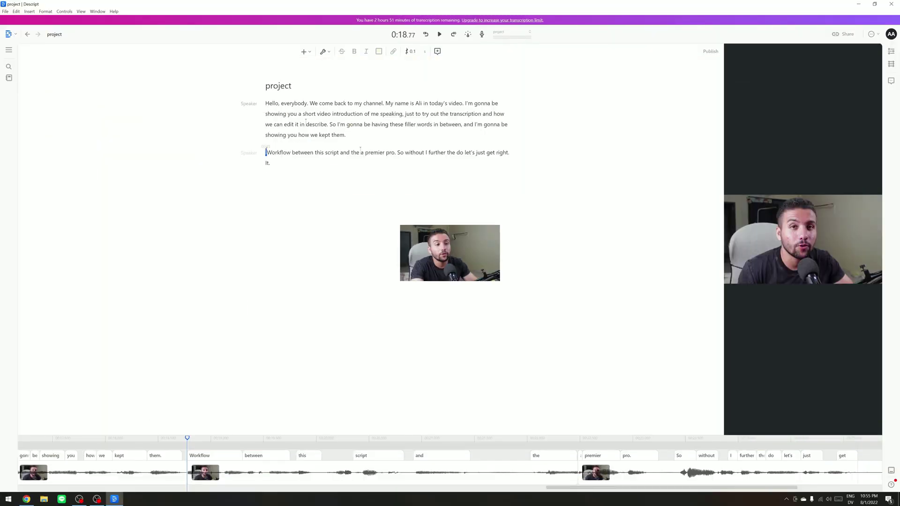
- Review the edited transcript and briefly play the video from the beginning to check the edits
click(270, 163)
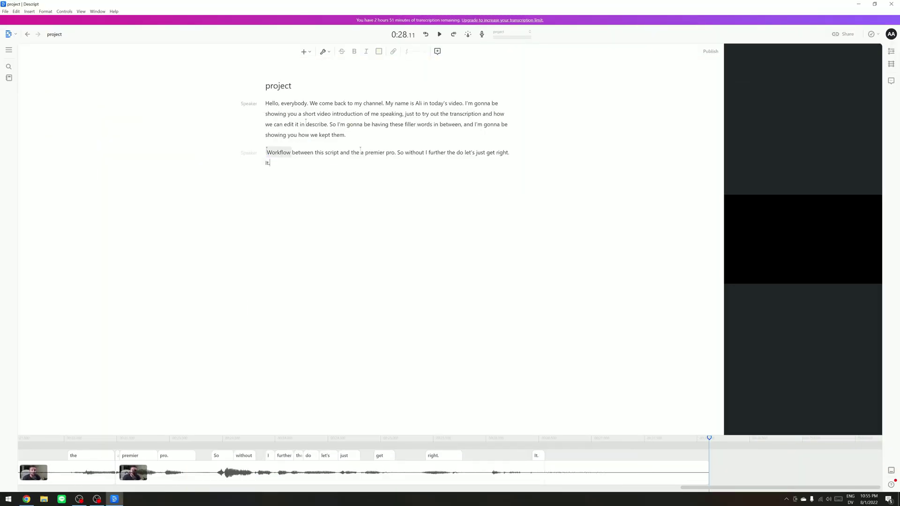
click(346, 135)
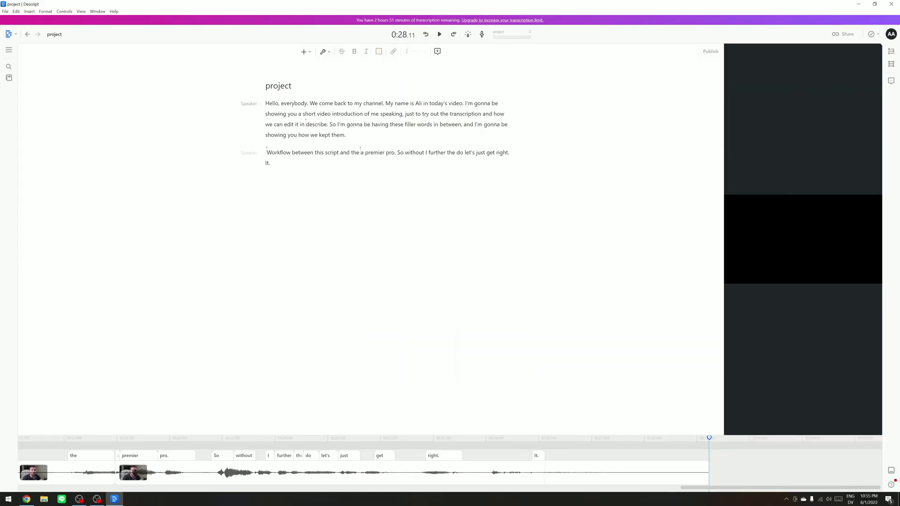
key(ctrl+a)
key(Right)
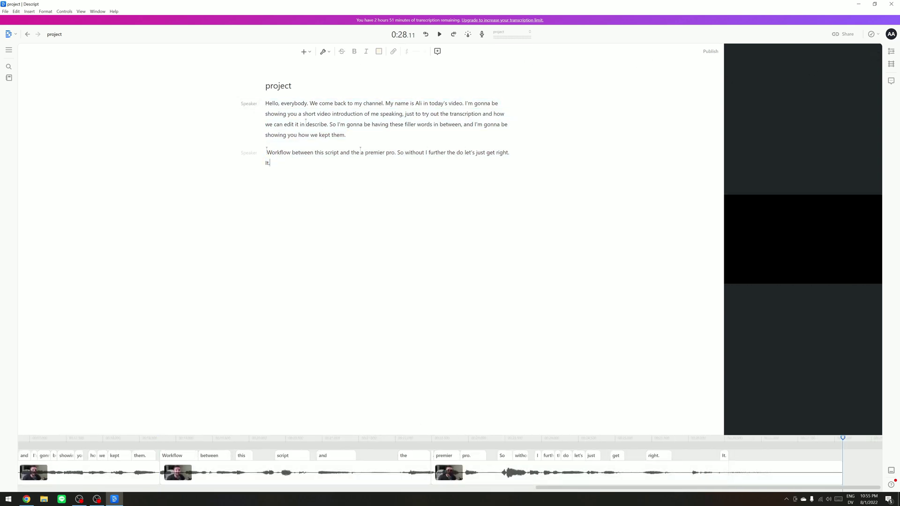
key(ctrl+Home)
key(space)
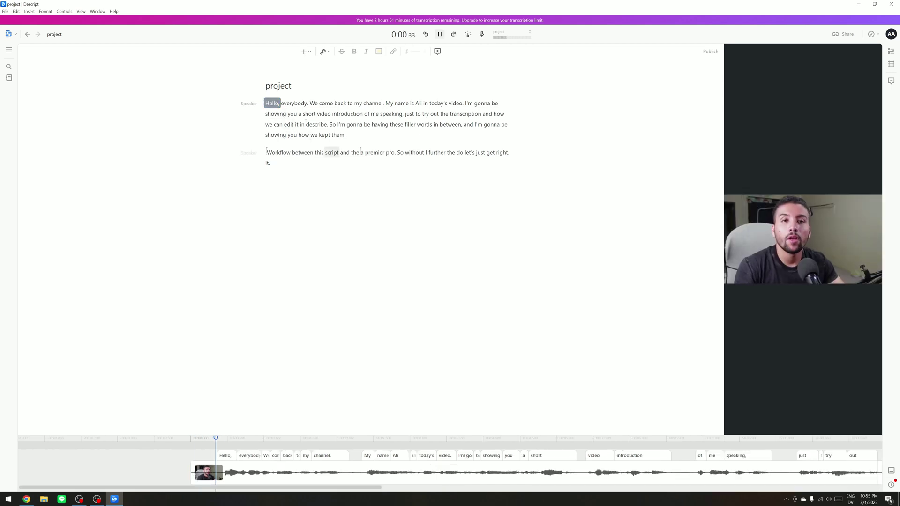
key(space)
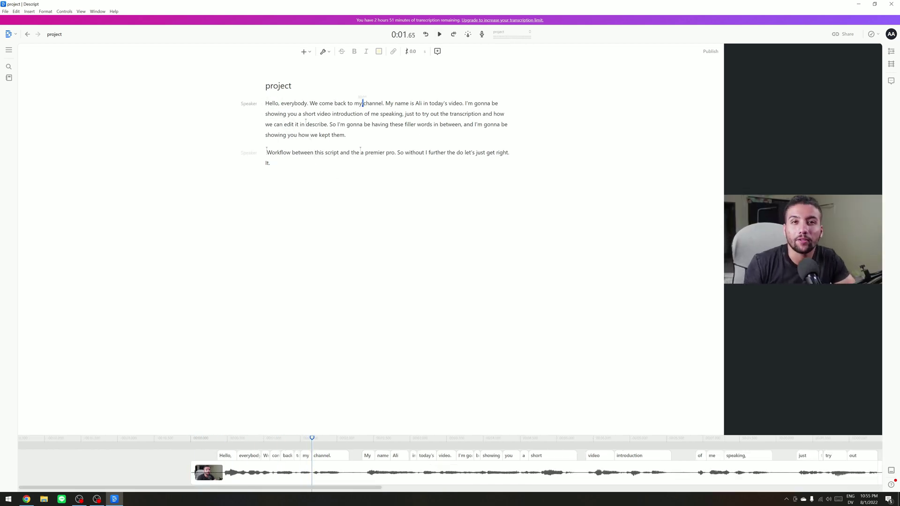
key(ctrl+End)
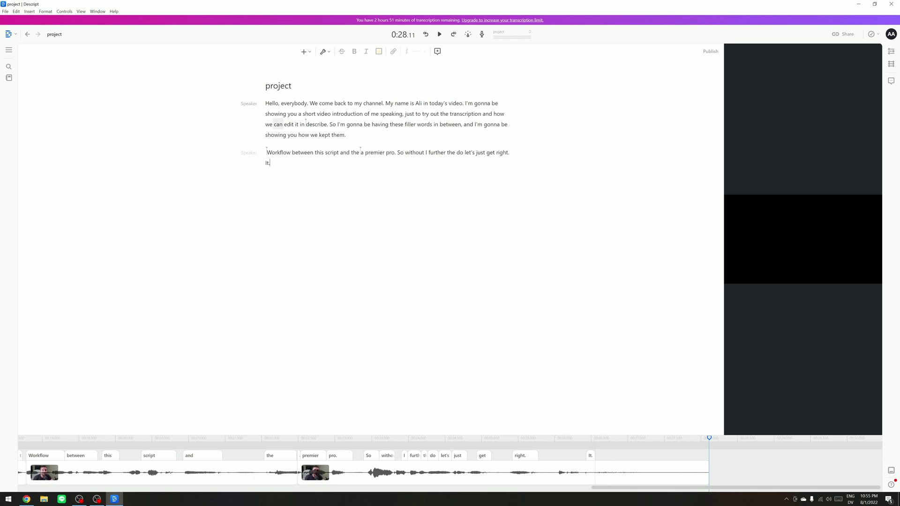
- Insert Fancy Captions at the very beginning of the transcript, before "Hello, everybody"
click(266, 103)
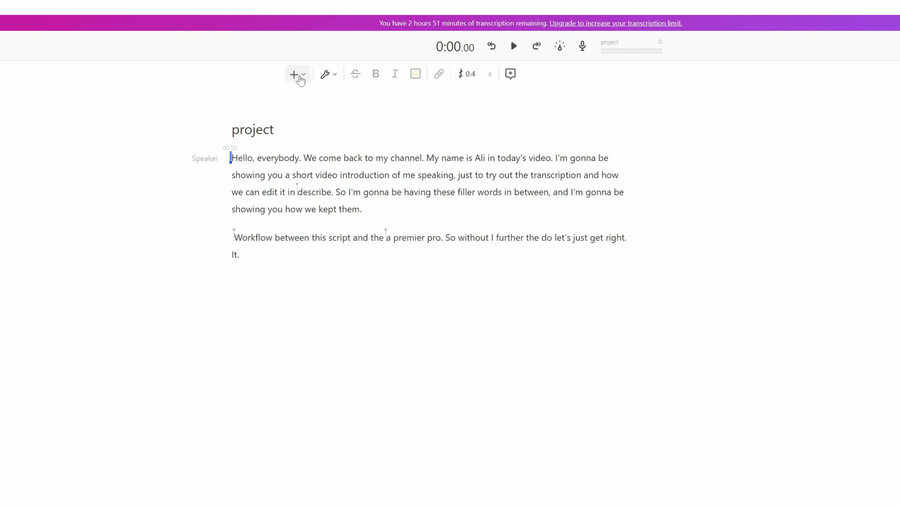
click(301, 77)
scroll(450, 424, down, 3)
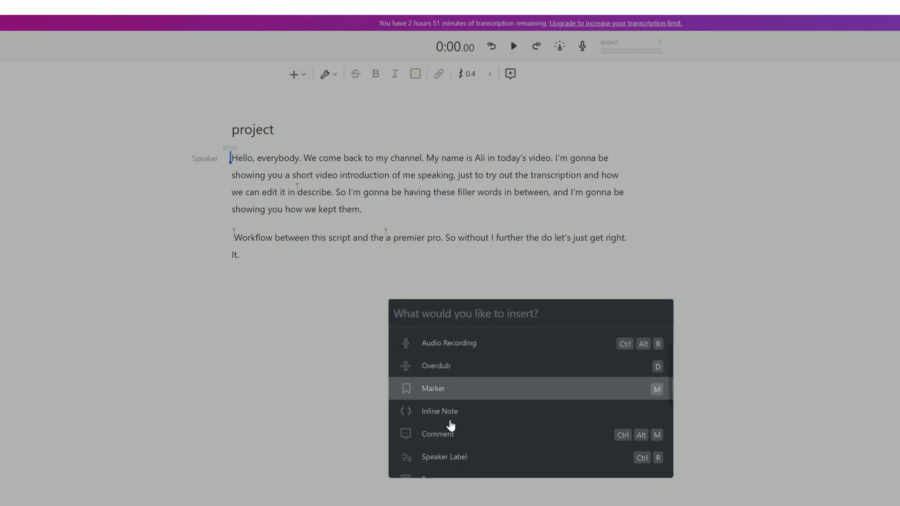
scroll(448, 375, down, 1)
scroll(474, 384, up, 3)
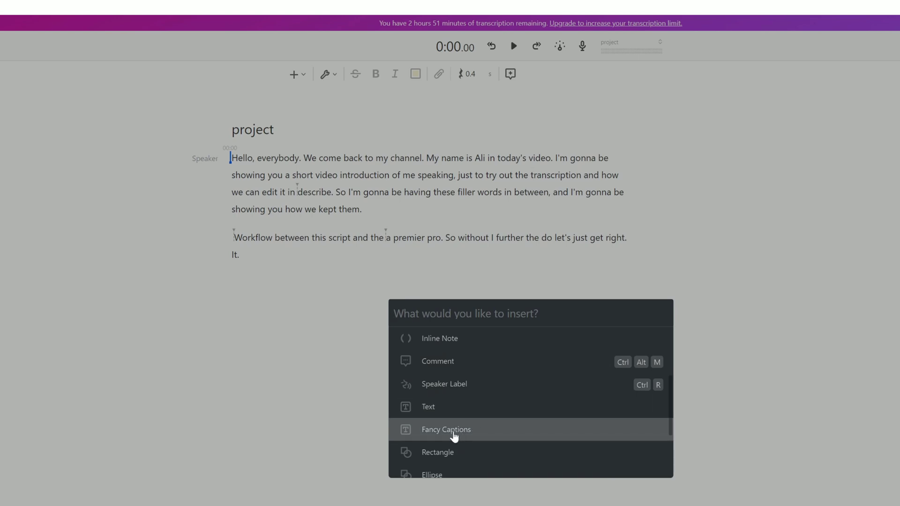
click(453, 437)
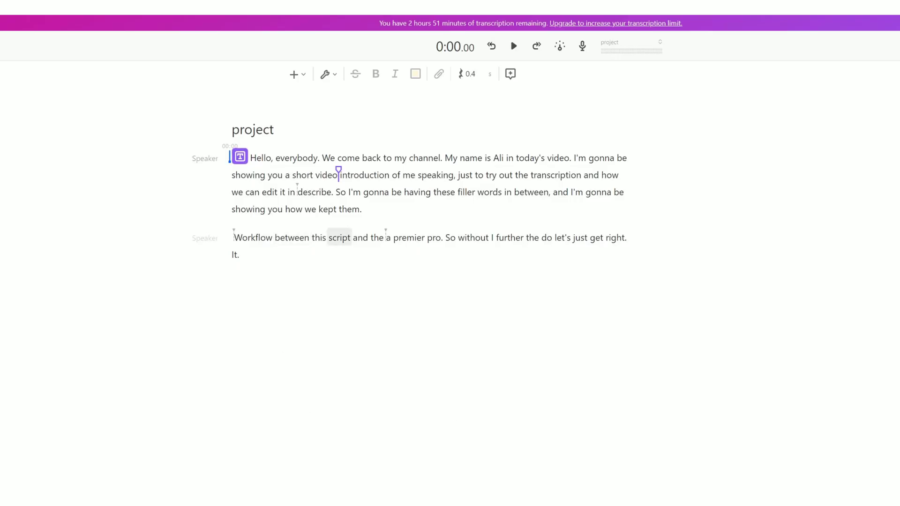
- Play the video from the start to check how the Fancy Captions appear over the speaker
key(space)
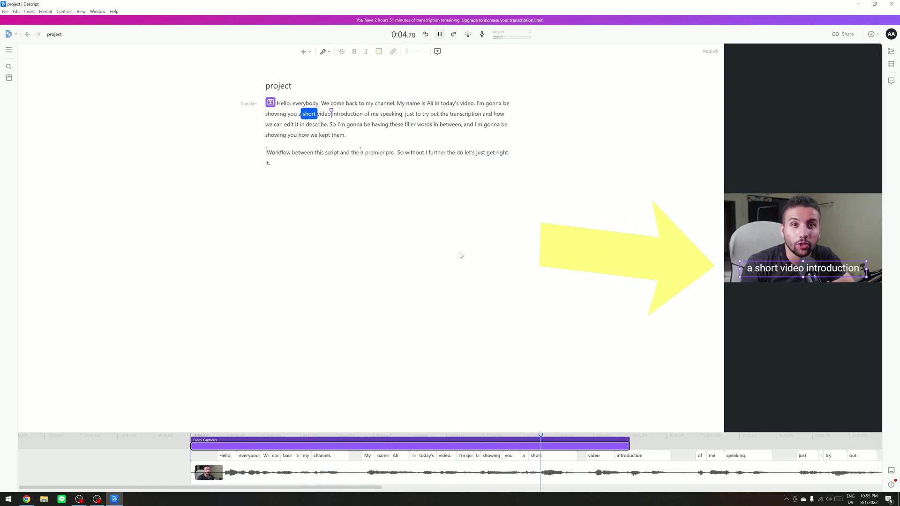
key(space)
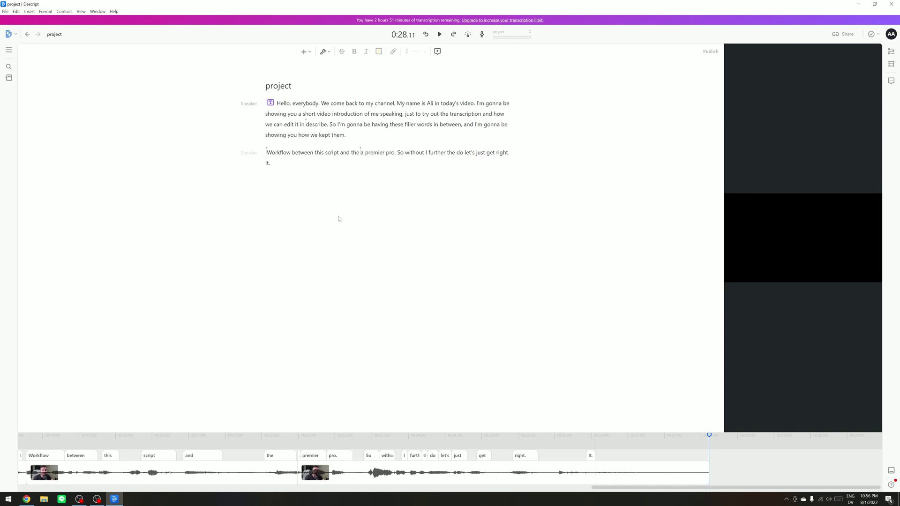
- Start a timeline export in Premiere (.xml) format with media files included and a track created for each file
click(847, 35)
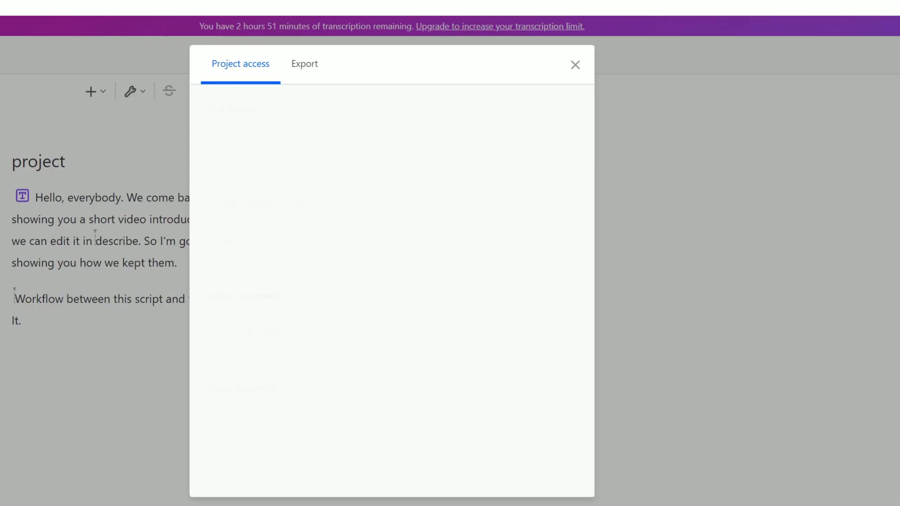
click(313, 63)
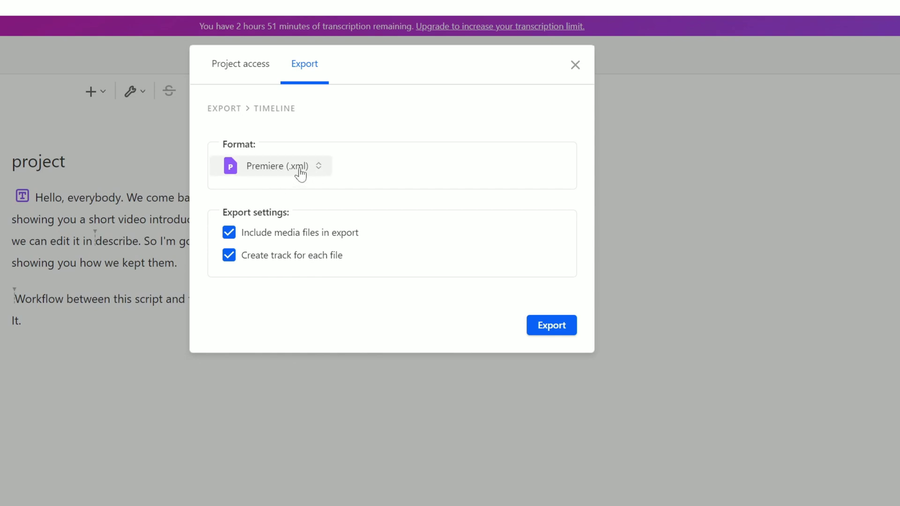
click(542, 334)
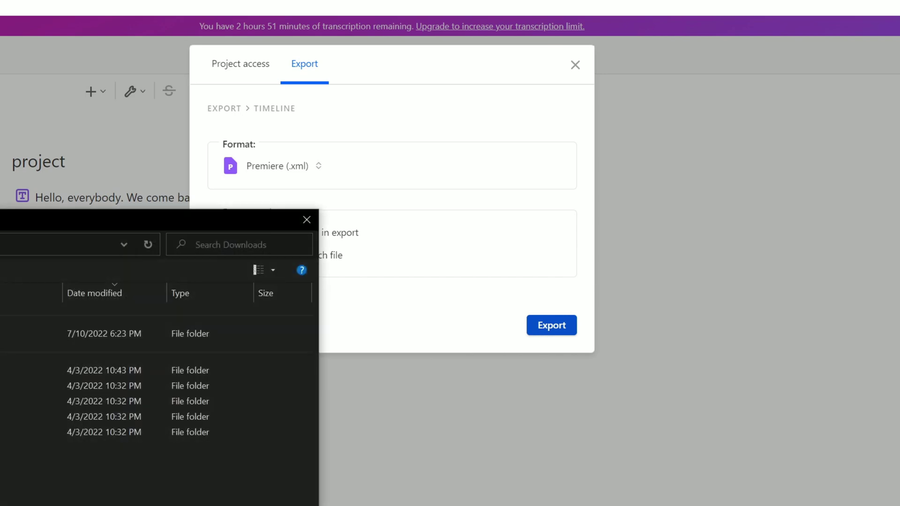
- Create a folder named project on the Desktop and export the timeline into it
click(101, 170)
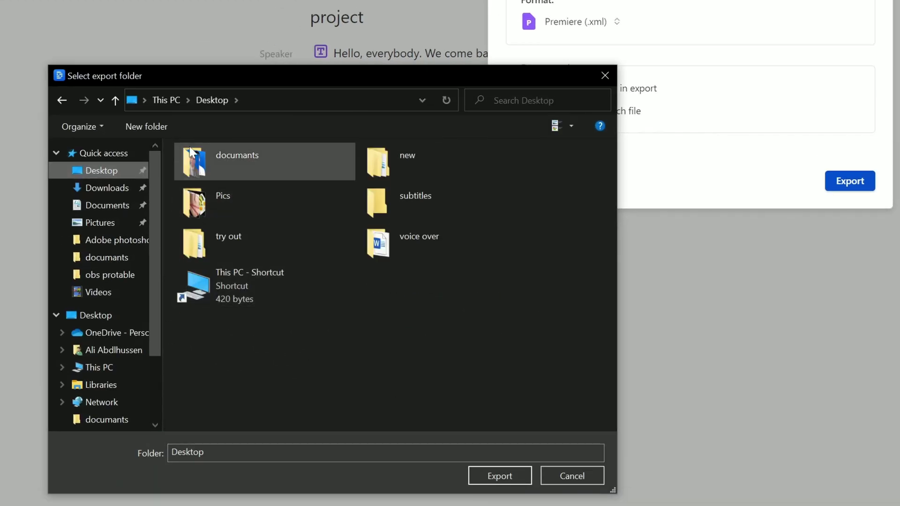
click(155, 126)
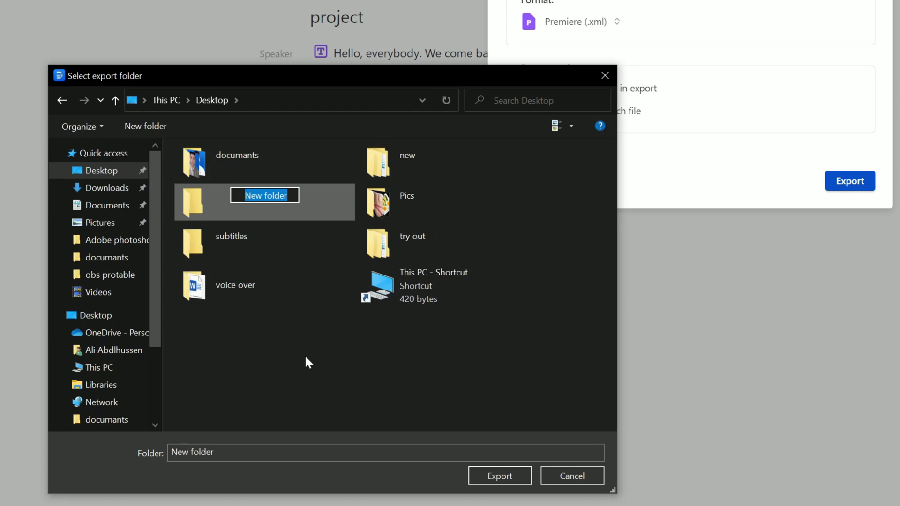
text(project)
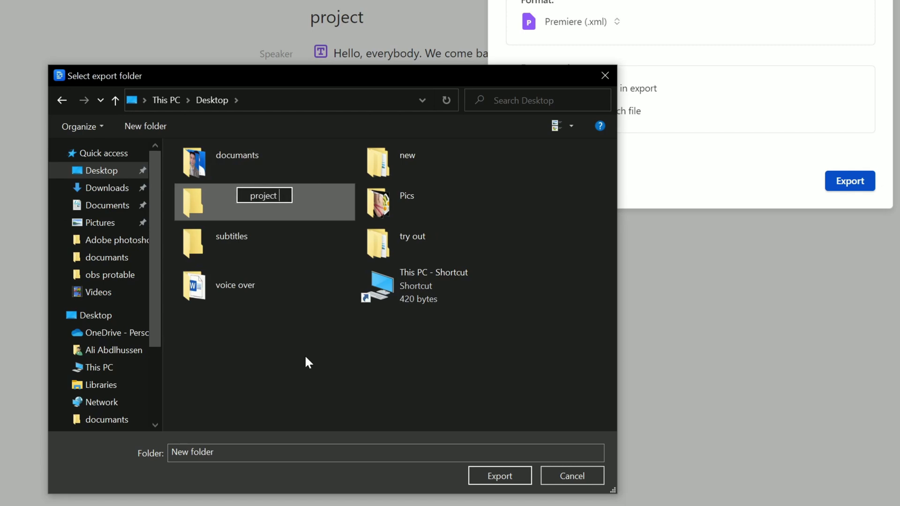
key(Return)
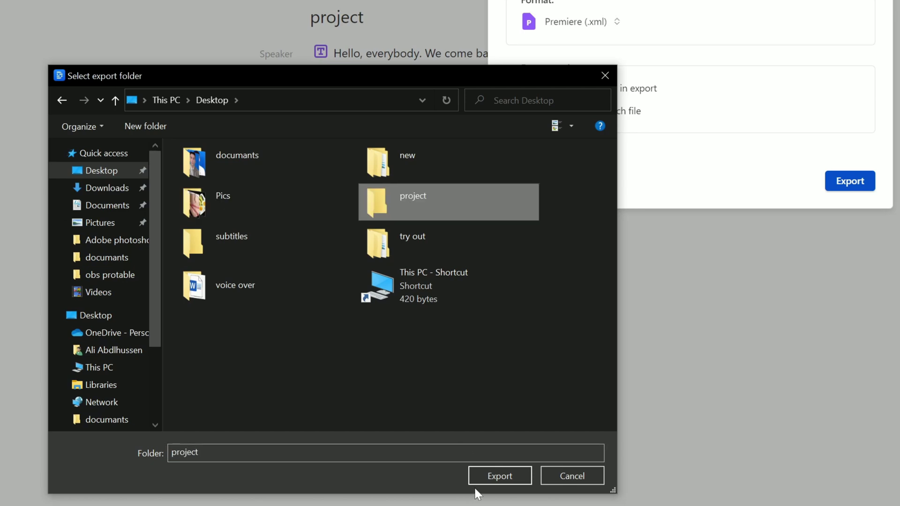
click(488, 478)
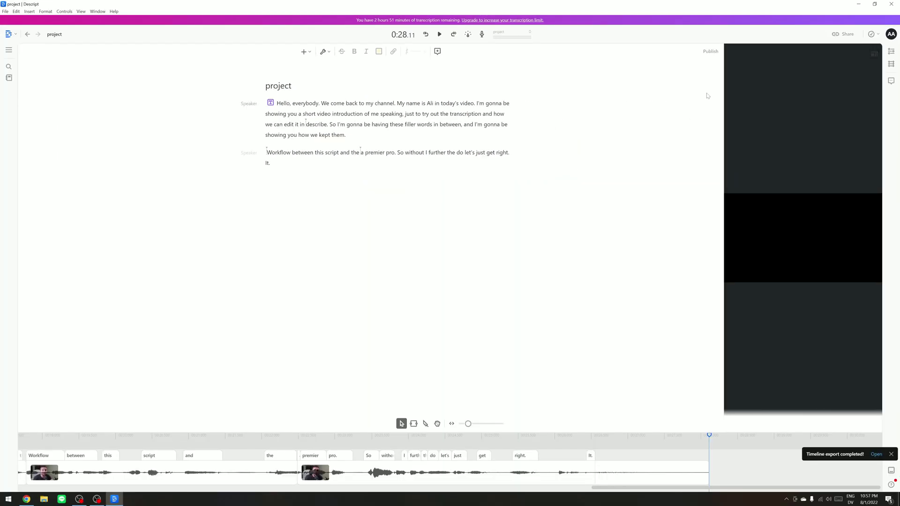
- Move the project folder beside the source video on the desktop and open it to inspect the exported files
click(858, 5)
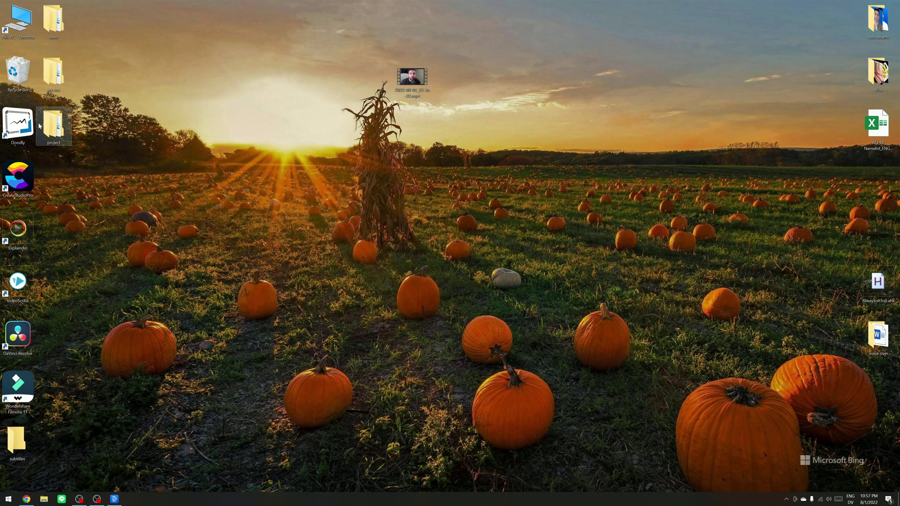
drag(54, 124, 373, 77)
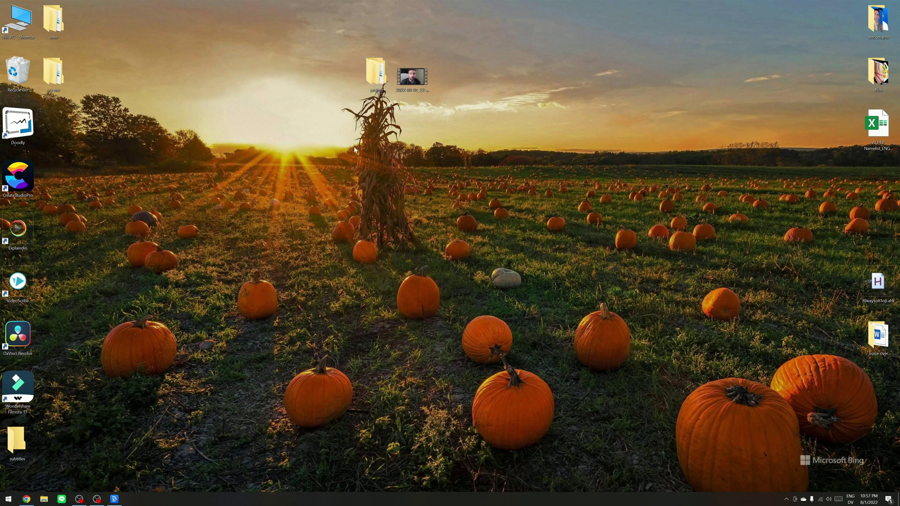
double_click(365, 73)
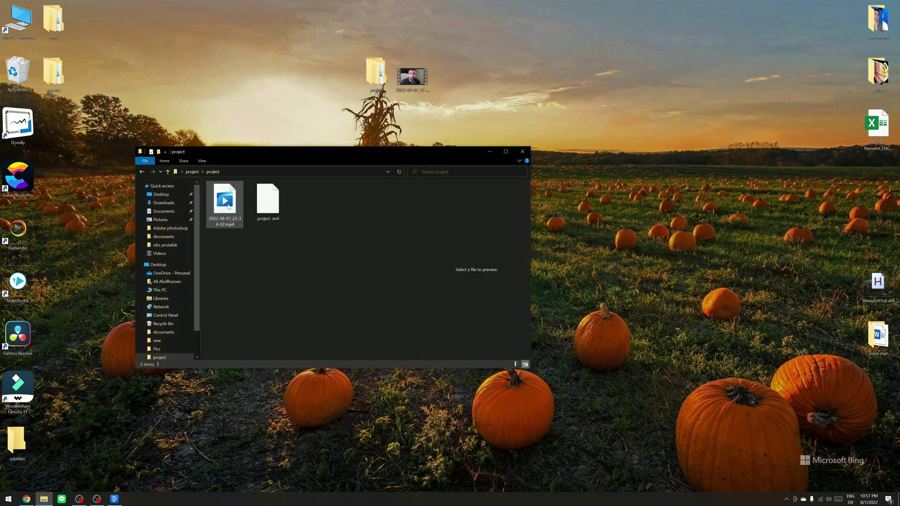
mouse_move(226, 264)
mouse_down()
mouse_move(234, 220)
mouse_move(248, 239)
mouse_move(317, 183)
mouse_move(263, 224)
mouse_move(229, 192)
mouse_move(283, 221)
mouse_move(285, 238)
mouse_move(224, 219)
mouse_move(246, 264)
mouse_move(220, 212)
mouse_move(239, 264)
mouse_up()
click(273, 213)
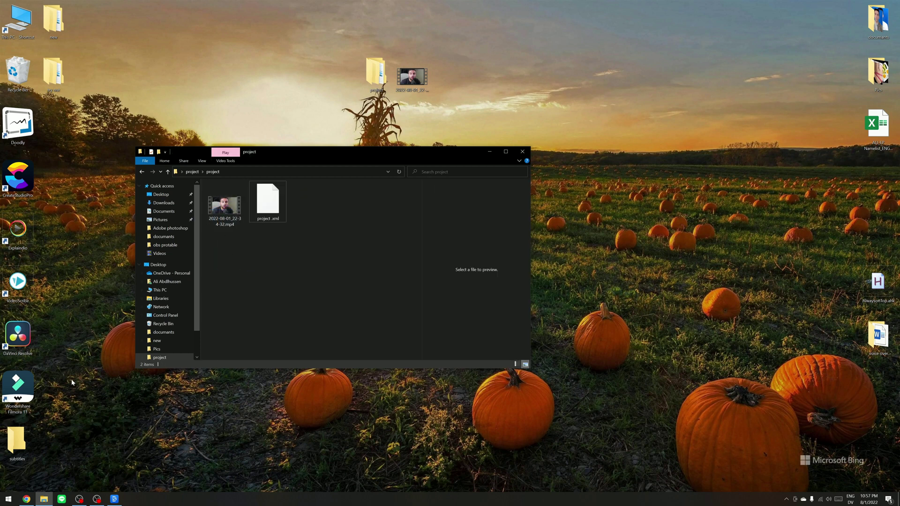
- Launch Adobe Premiere Pro 2022 and create a new project named project with the default settings
click(8, 499)
click(120, 288)
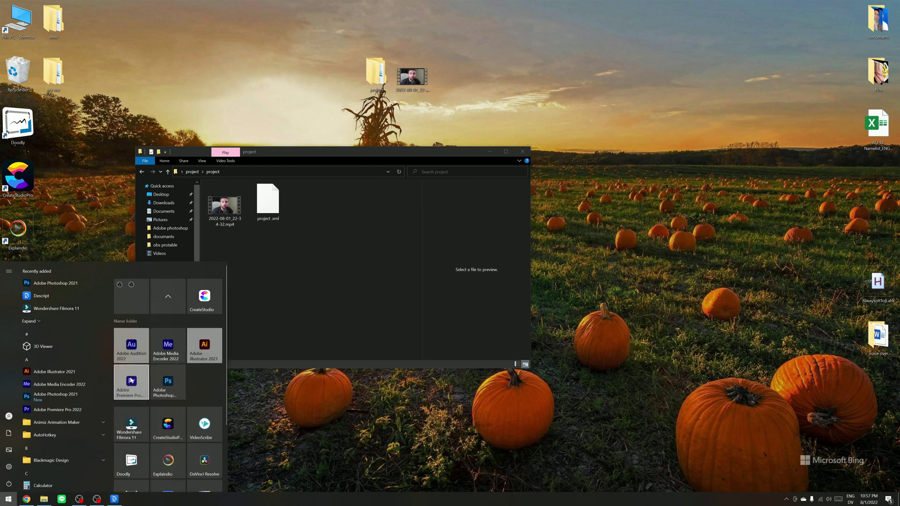
click(133, 392)
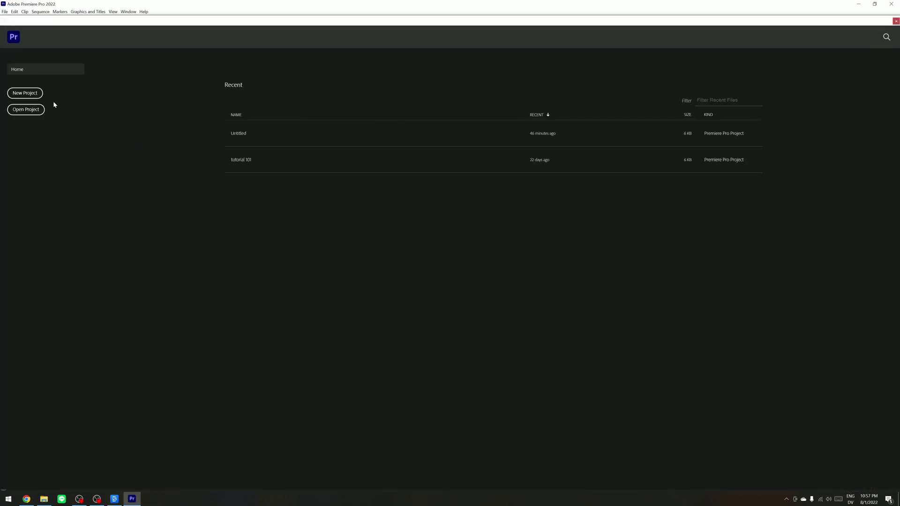
click(25, 93)
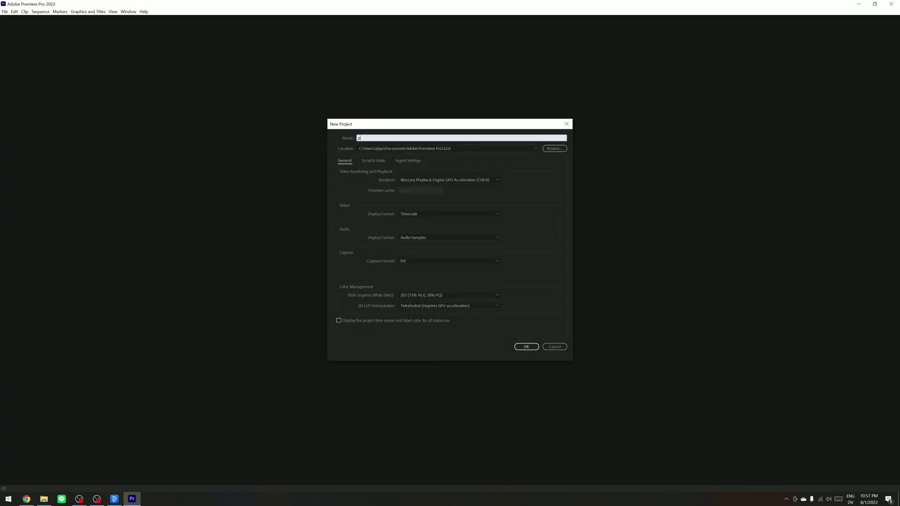
key(Return)
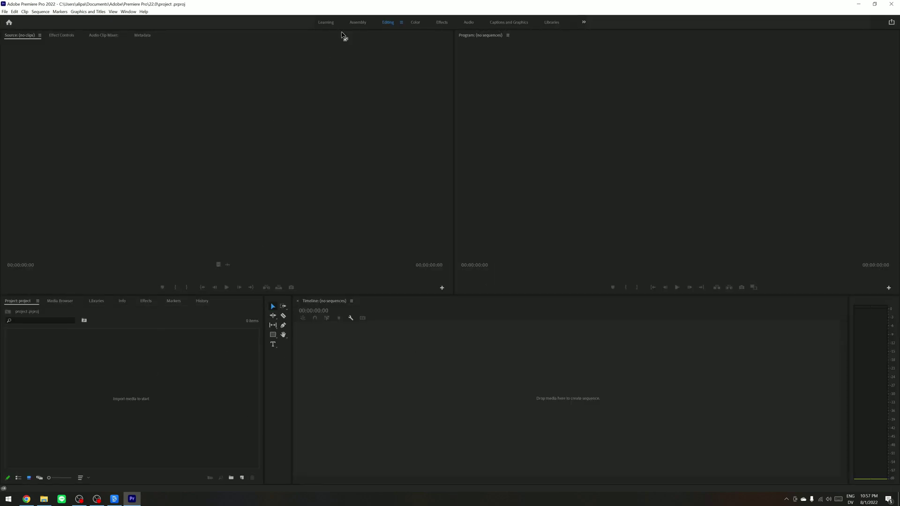
- Arrange the Premiere Pro and folder windows side by side and import the exported MP4 and XML files into the project
drag(345, 6, 445, 104)
click(214, 252)
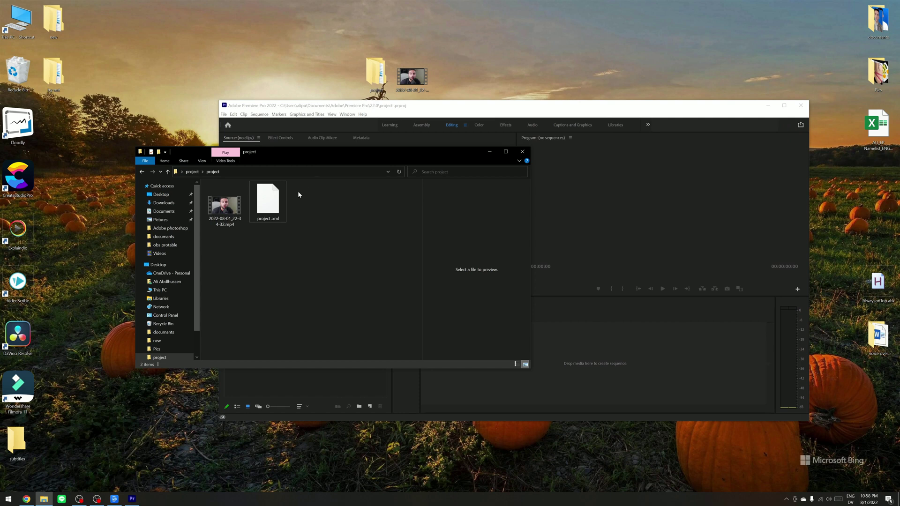
drag(331, 151, 669, 220)
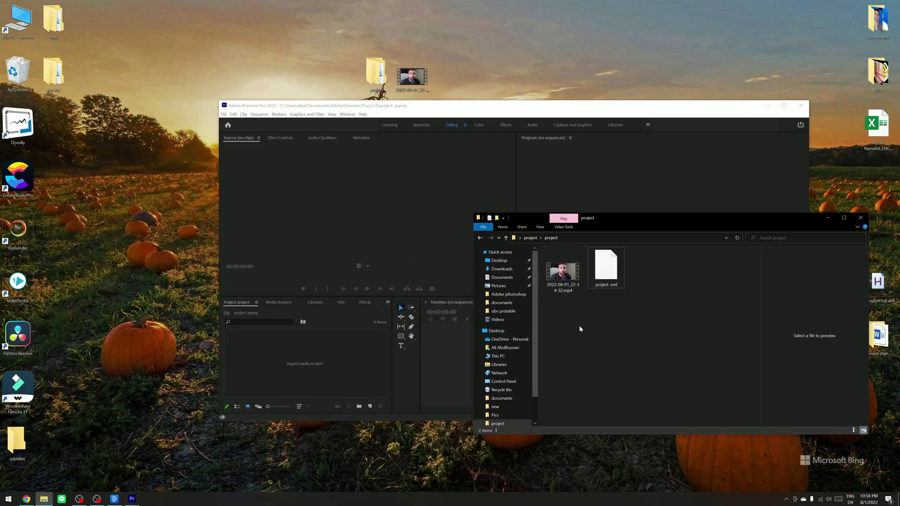
drag(555, 318, 619, 271)
drag(565, 274, 324, 366)
click(316, 382)
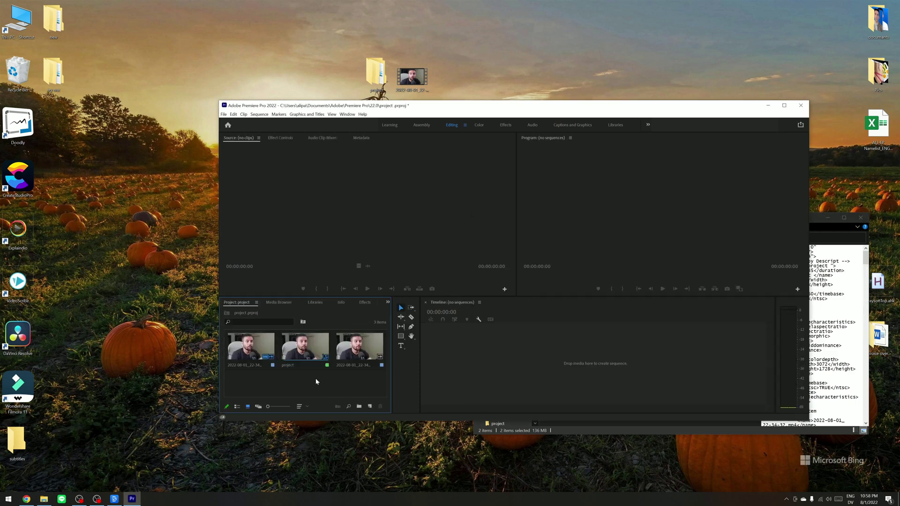
- Open the imported project sequence in the timeline and maximize the Premiere Pro window
click(321, 358)
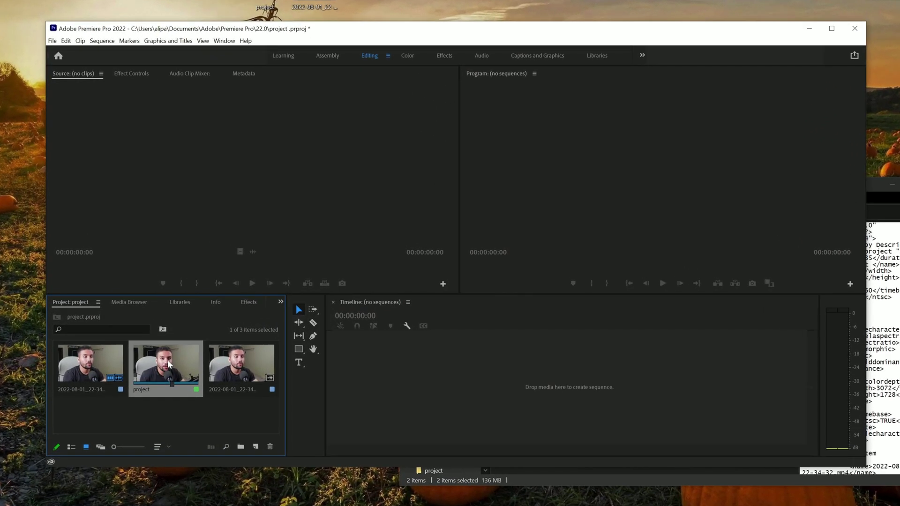
double_click(169, 364)
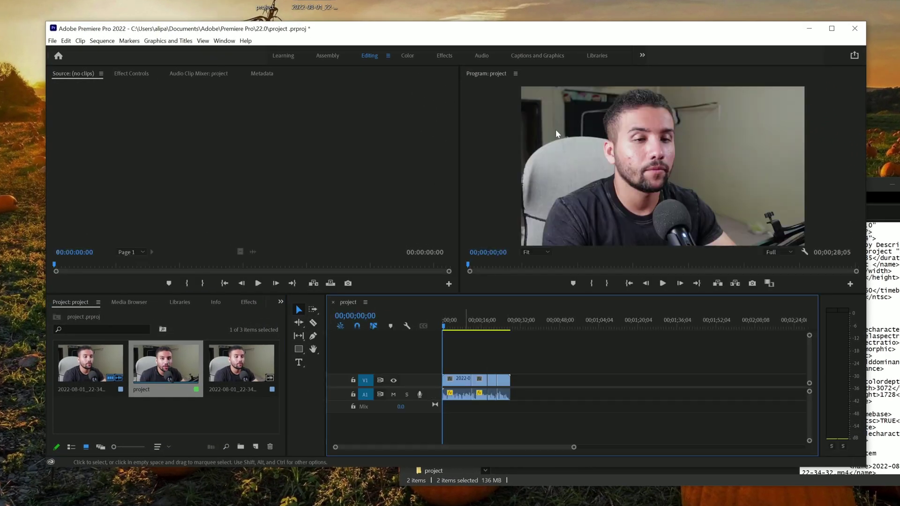
click(831, 28)
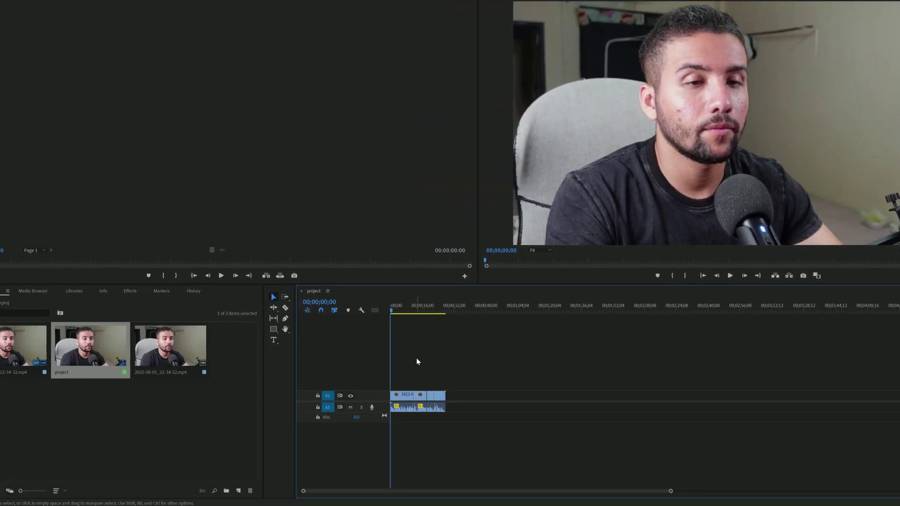
- Play parts of the imported sequence and examine the cuts between its clips on the timeline
key(space)
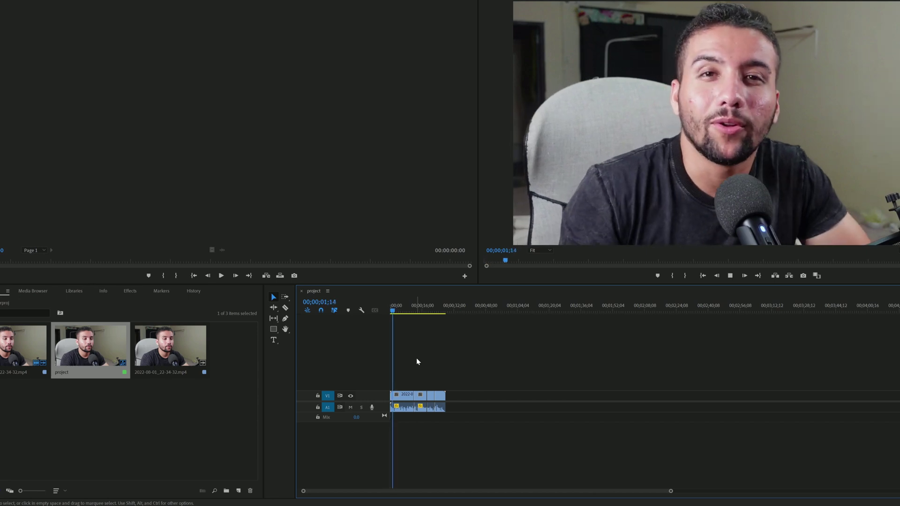
click(409, 310)
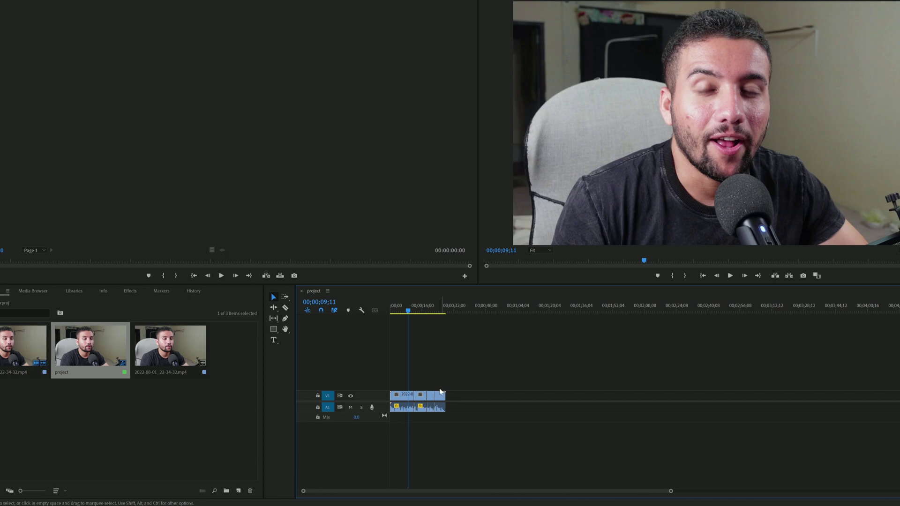
scroll(437, 395, up, 5)
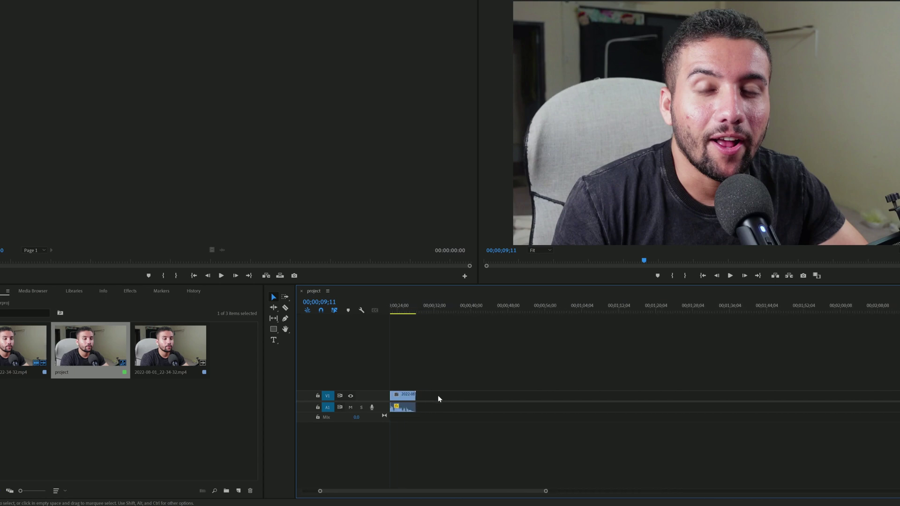
drag(392, 491, 351, 493)
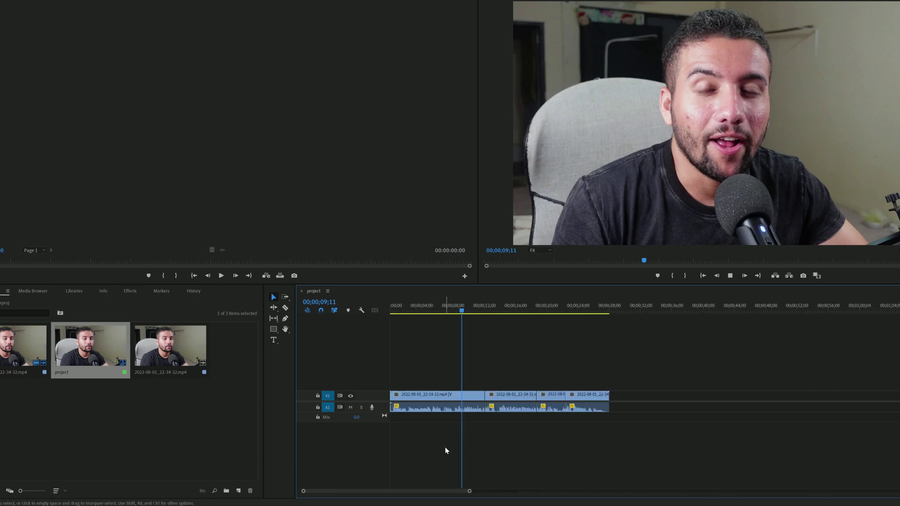
key(space)
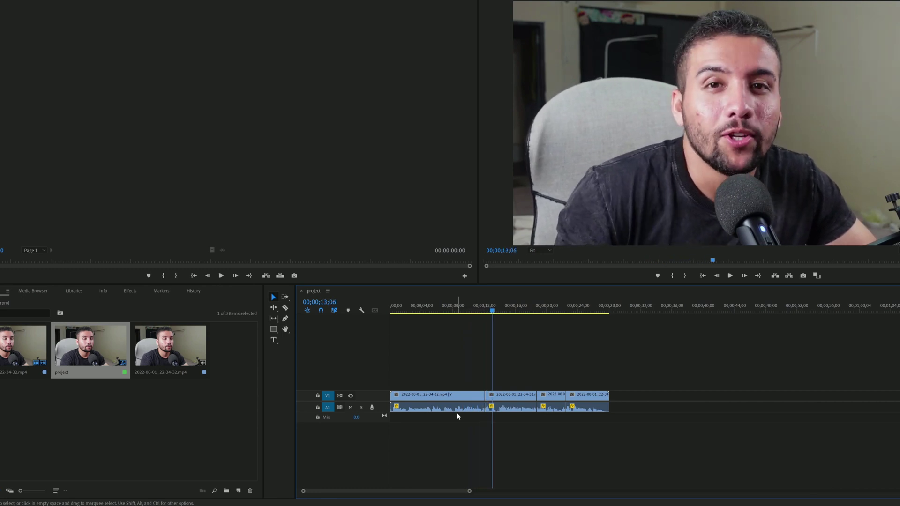
key(space)
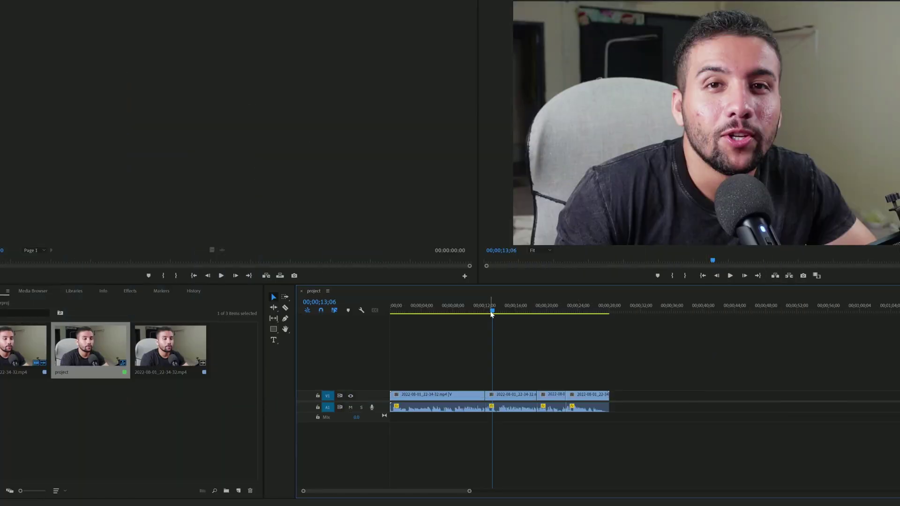
key(Home)
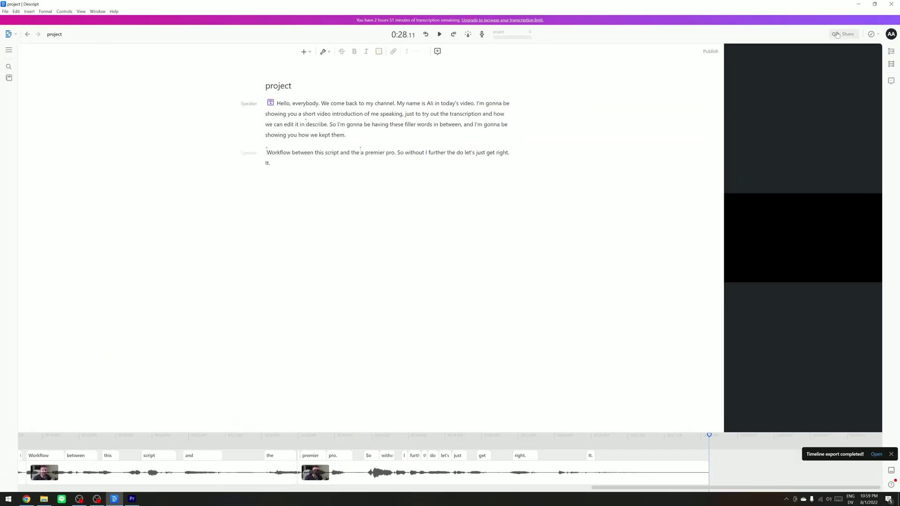
- Export the subtitles from Descript in SubRip Titles (.srt) format, saving project_.srt in the inner project folder
click(843, 34)
click(407, 38)
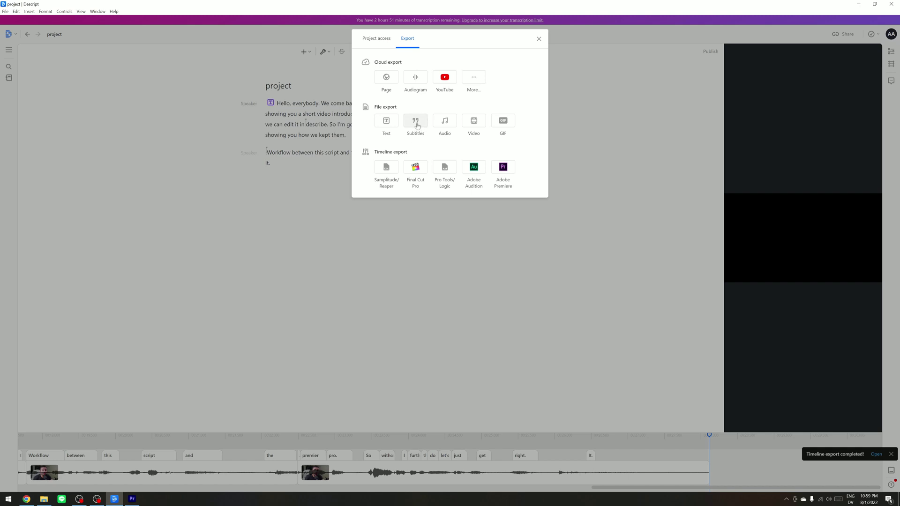
click(418, 125)
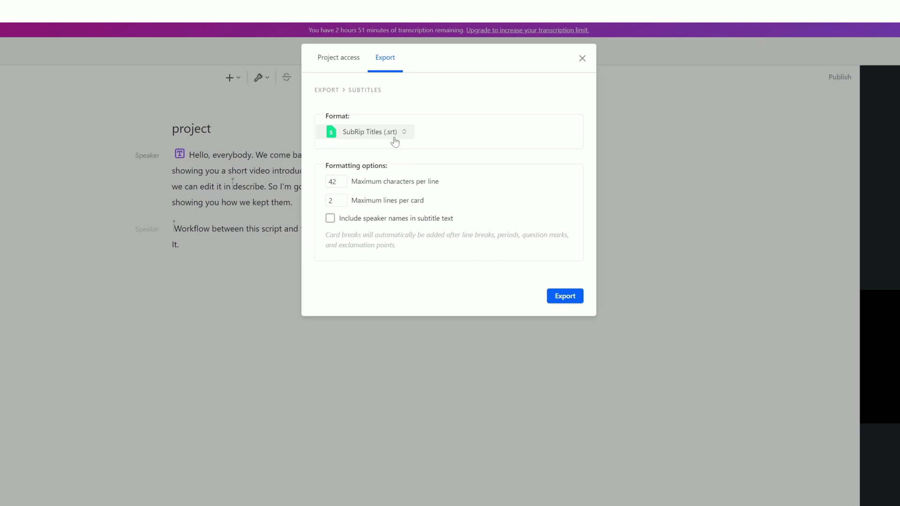
click(393, 138)
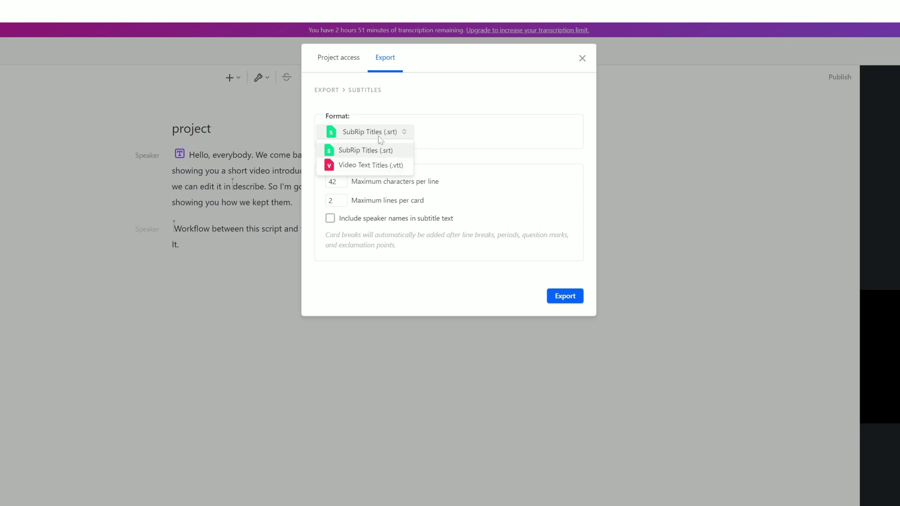
click(371, 150)
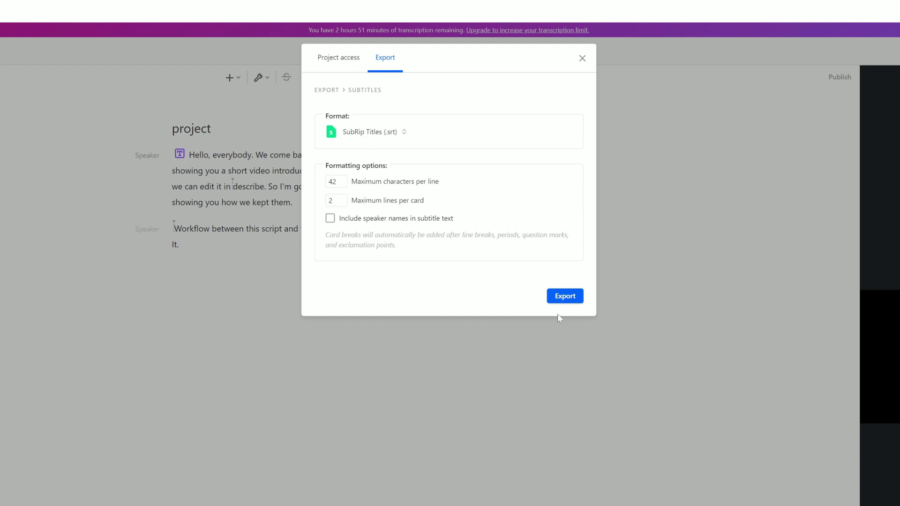
click(564, 296)
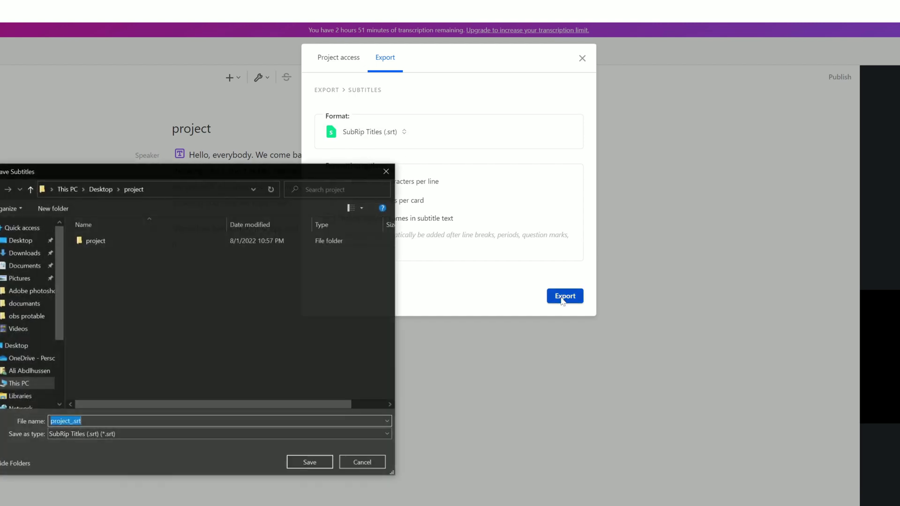
double_click(229, 240)
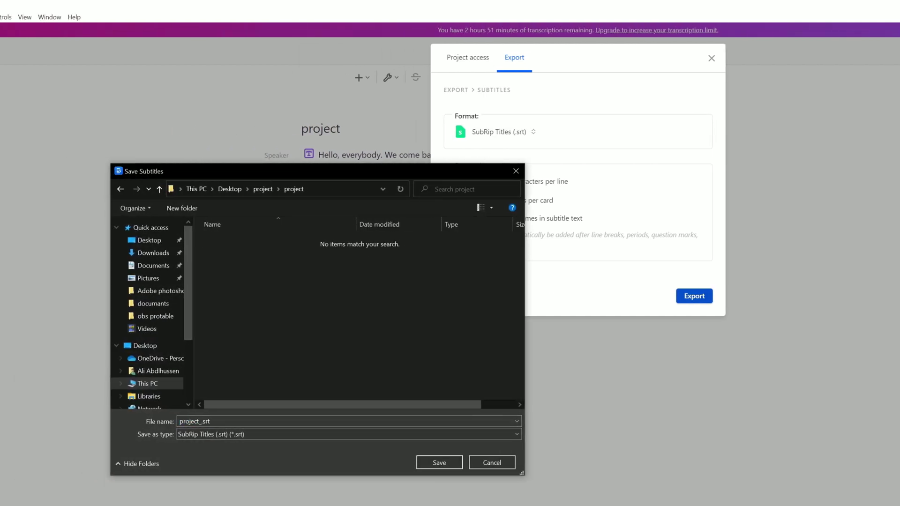
click(439, 462)
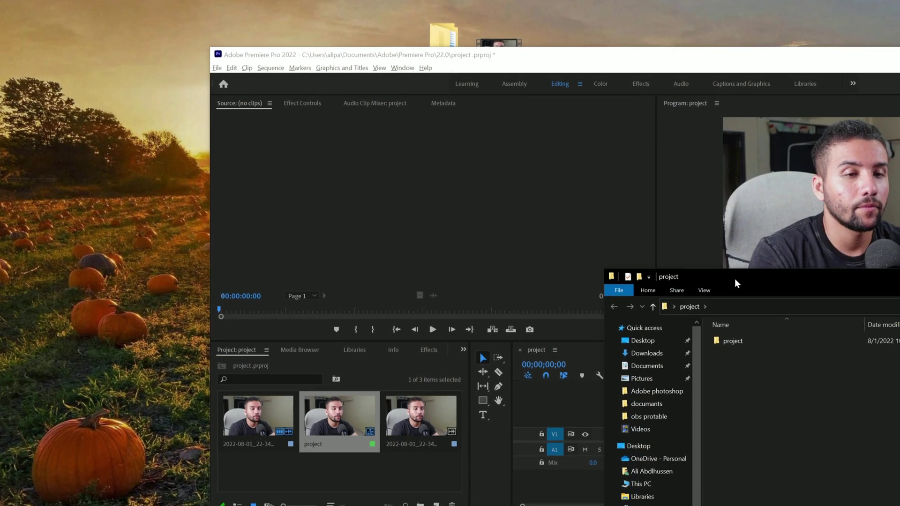
- Open the inner project folder and import project_.srt into the Premiere Pro project alongside the video clips
drag(680, 286, 256, 192)
double_click(348, 242)
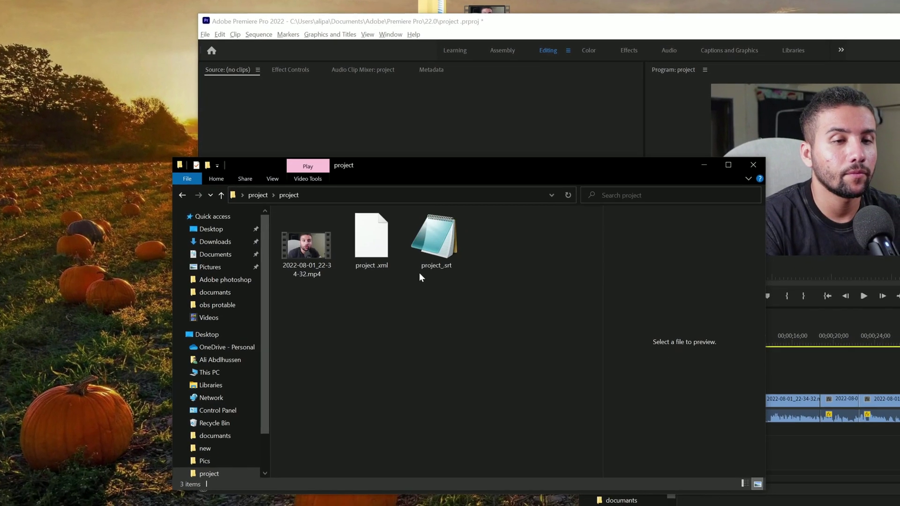
click(462, 234)
drag(491, 165, 842, 143)
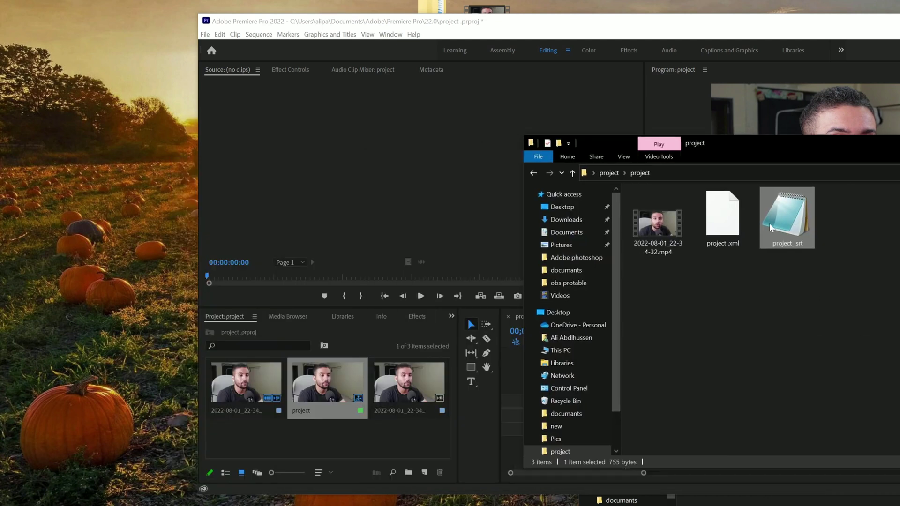
drag(769, 223, 379, 440)
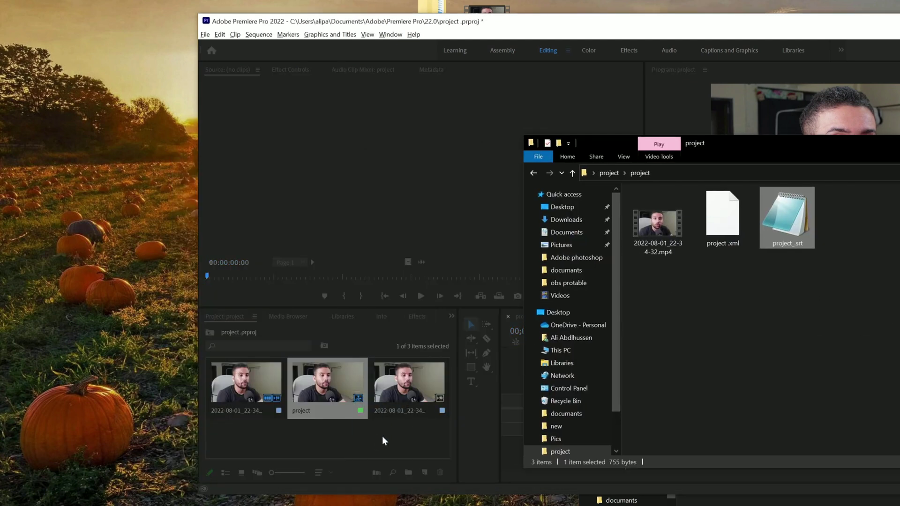
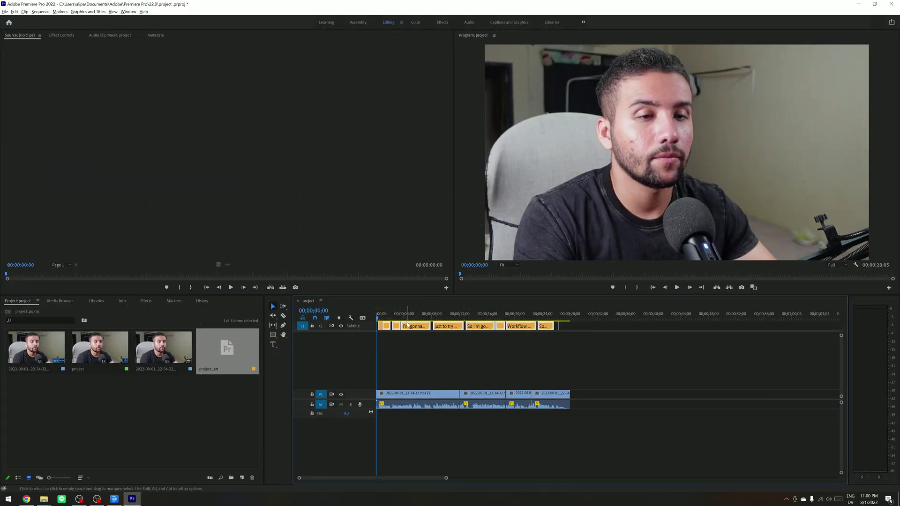
- Open the subtitle track's caption list and examine the text of the first five captions against the video
double_click(545, 327)
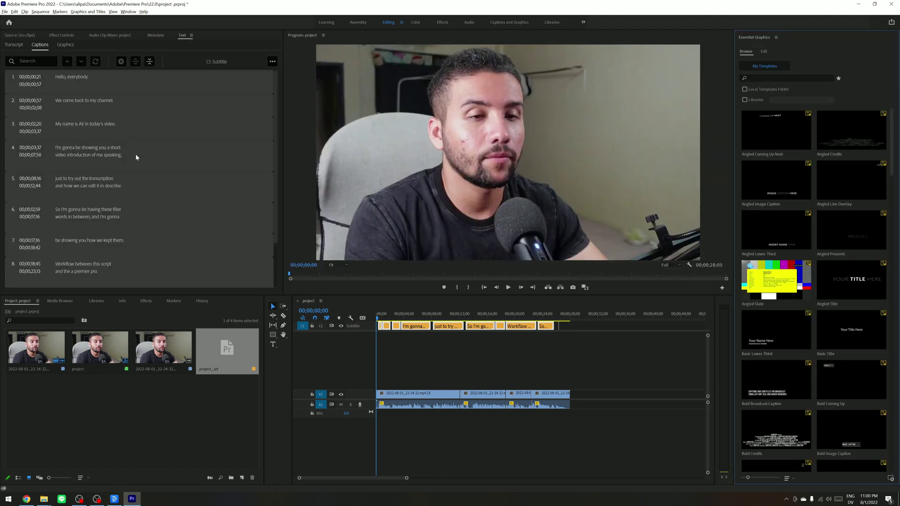
click(39, 48)
click(69, 80)
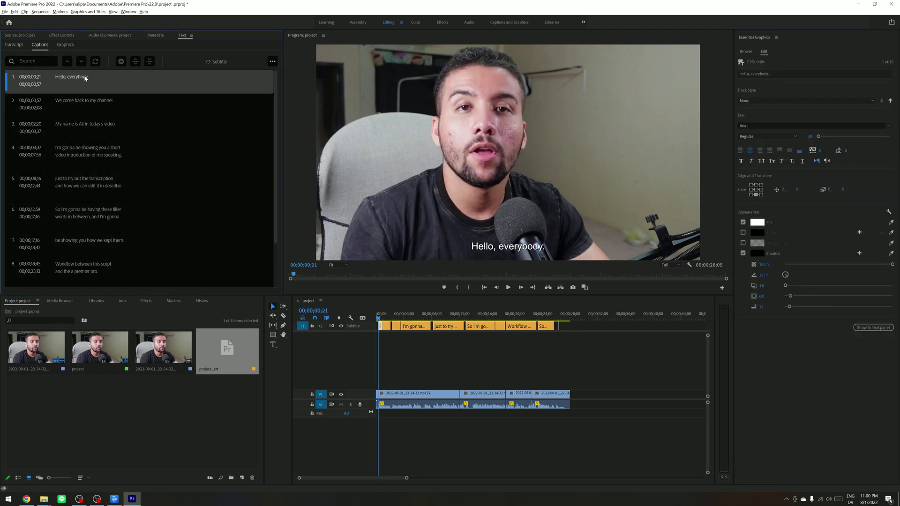
double_click(85, 78)
click(98, 77)
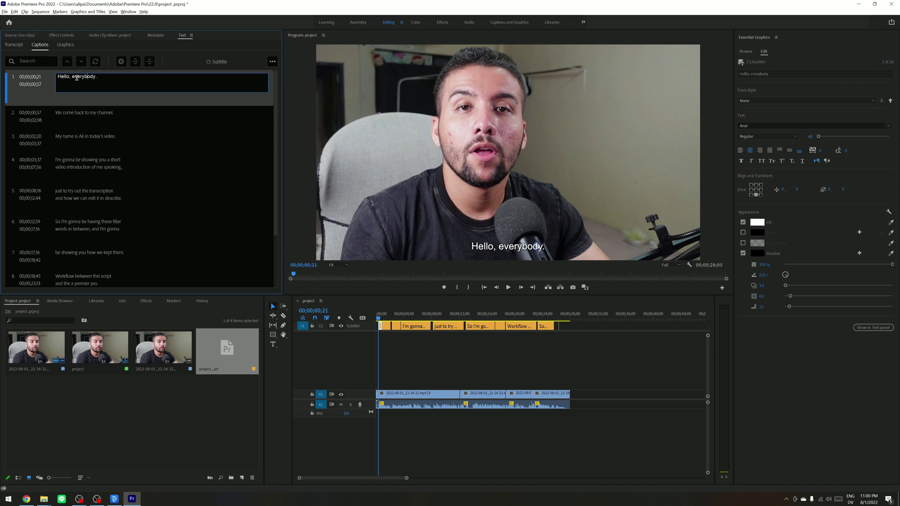
click(92, 128)
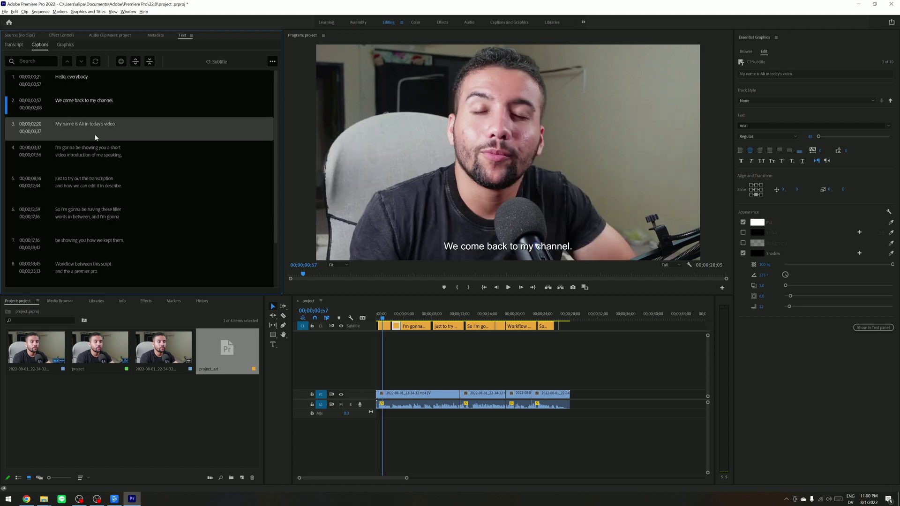
click(85, 162)
click(88, 183)
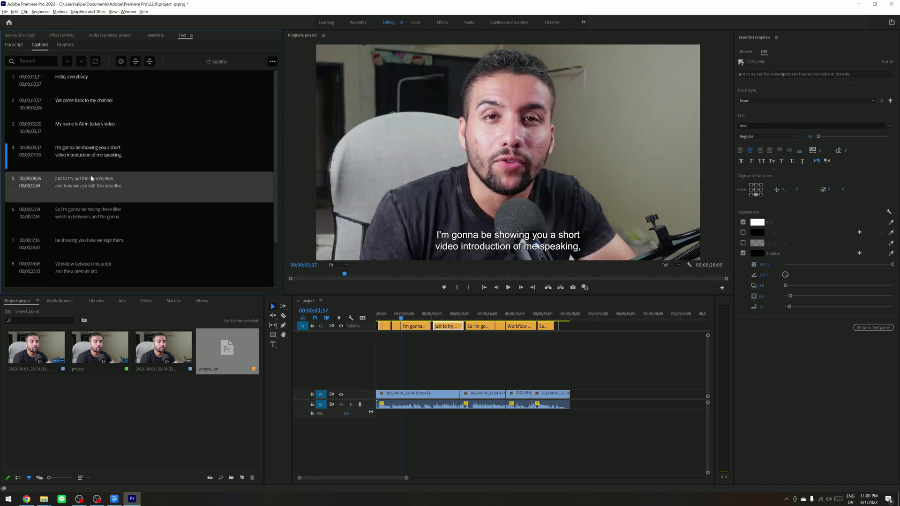
click(65, 45)
click(40, 45)
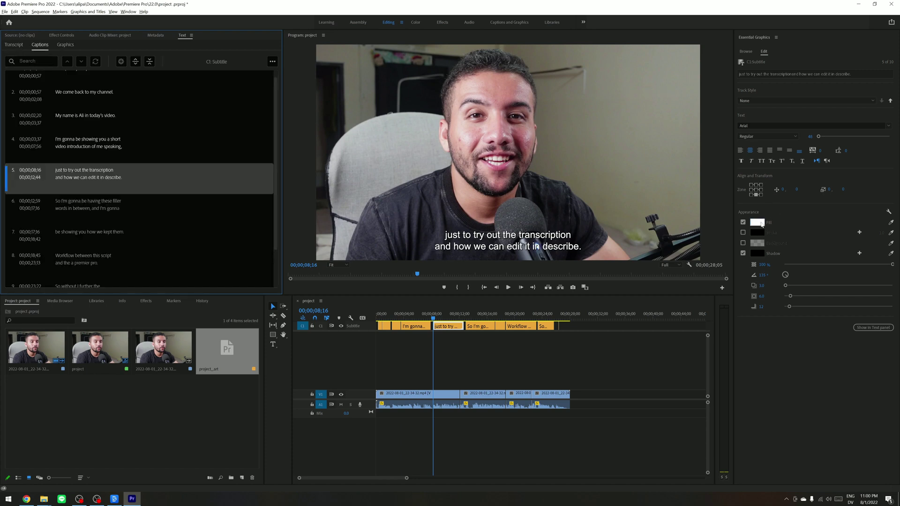
- Try a dark red text fill on the fifth caption, restore white, and cancel the color change
click(757, 223)
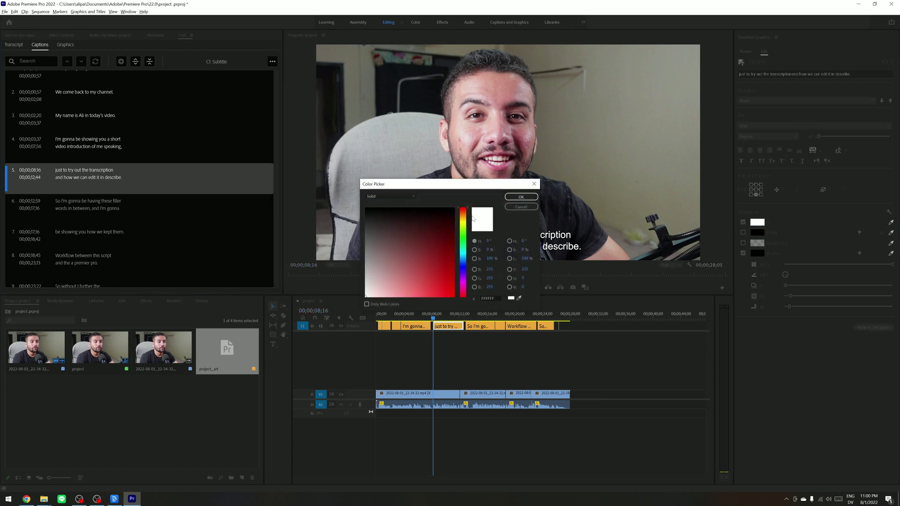
click(464, 227)
drag(370, 186, 211, 186)
click(363, 197)
click(757, 223)
click(282, 258)
click(281, 266)
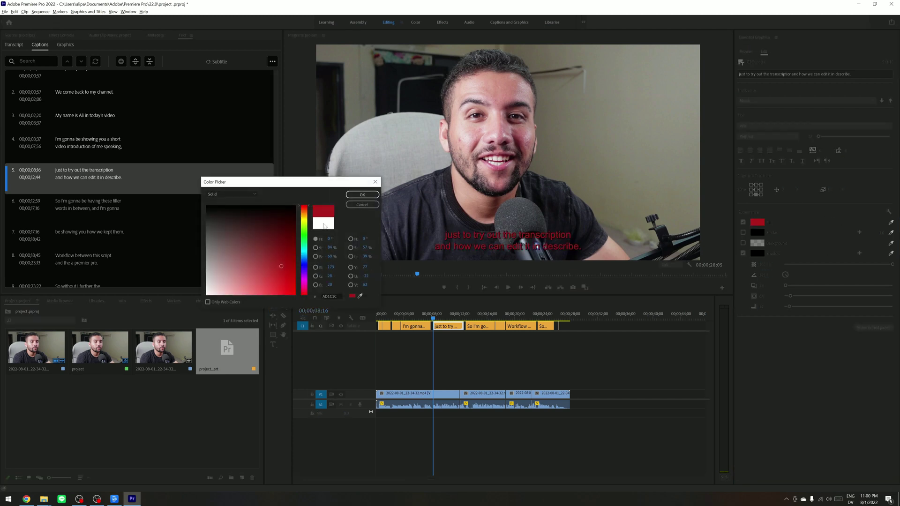
click(324, 226)
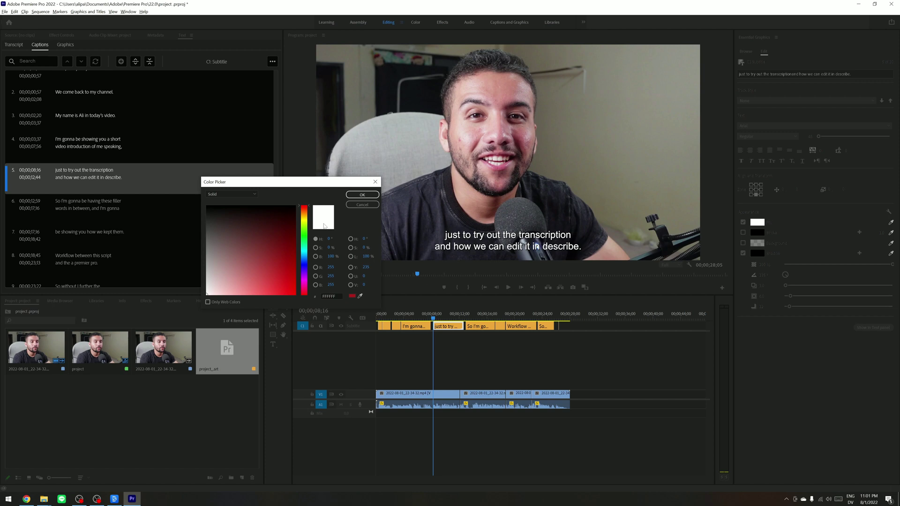
click(352, 207)
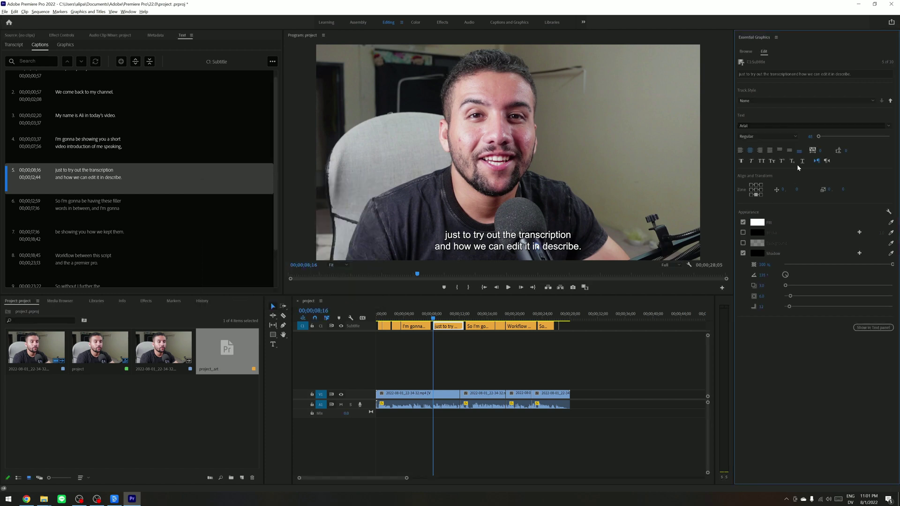
- Try a smaller font size on the fifth caption, undo the change, and deselect the caption
mouse_move(819, 137)
mouse_down()
mouse_move(846, 136)
mouse_move(817, 142)
mouse_up()
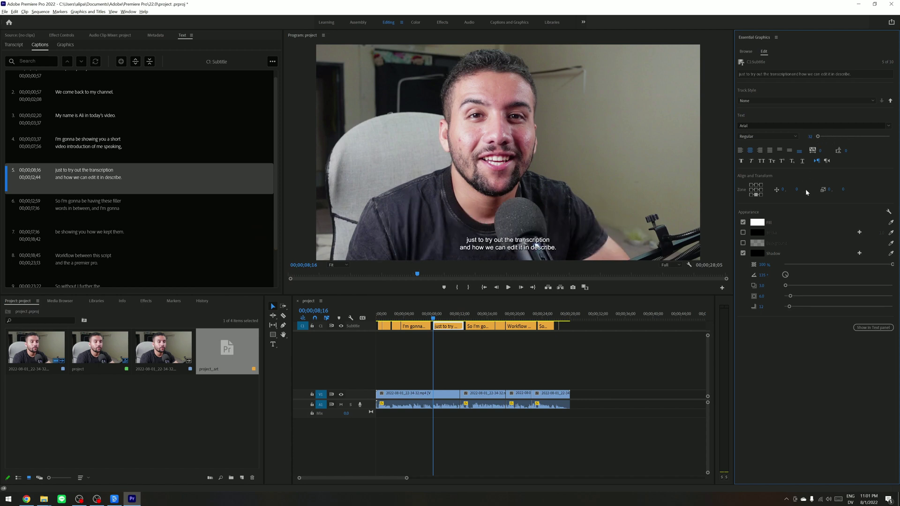
key(ctrl+z)
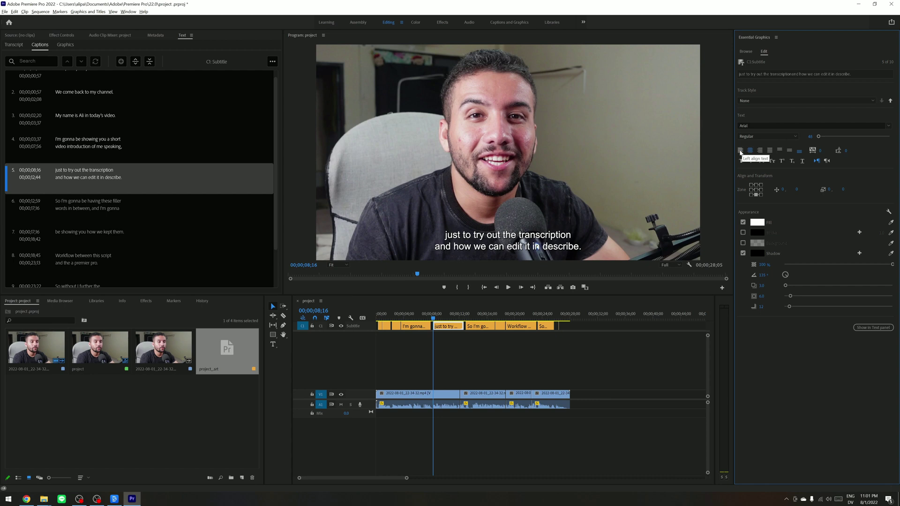
click(563, 364)
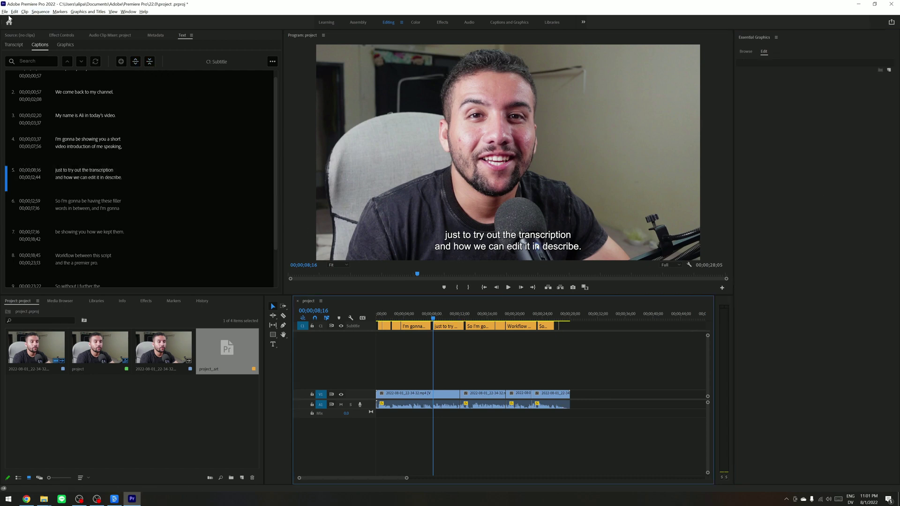